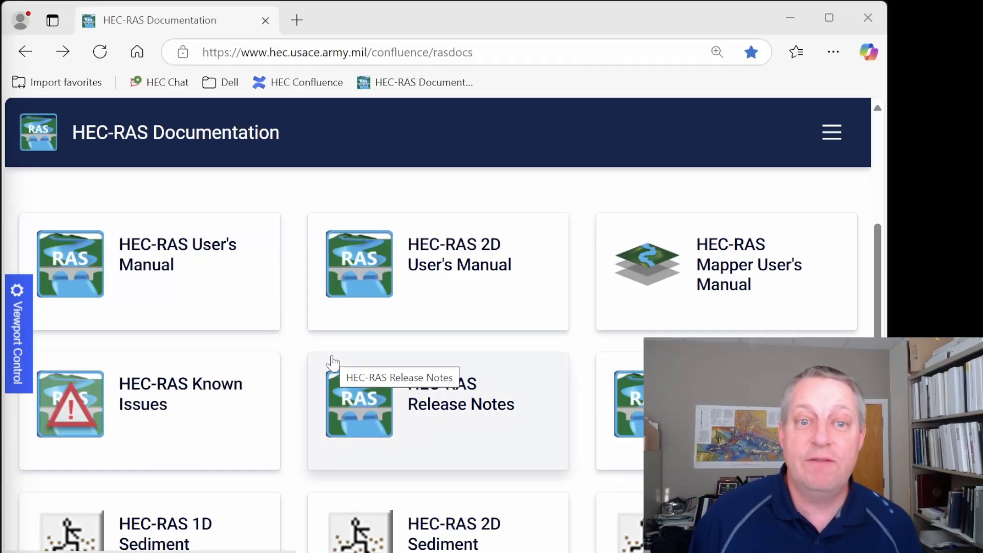
Go to the HEC-RAS Guides and Tutorials page and expand the Tutorials list
scroll(169, 302, down, 5)
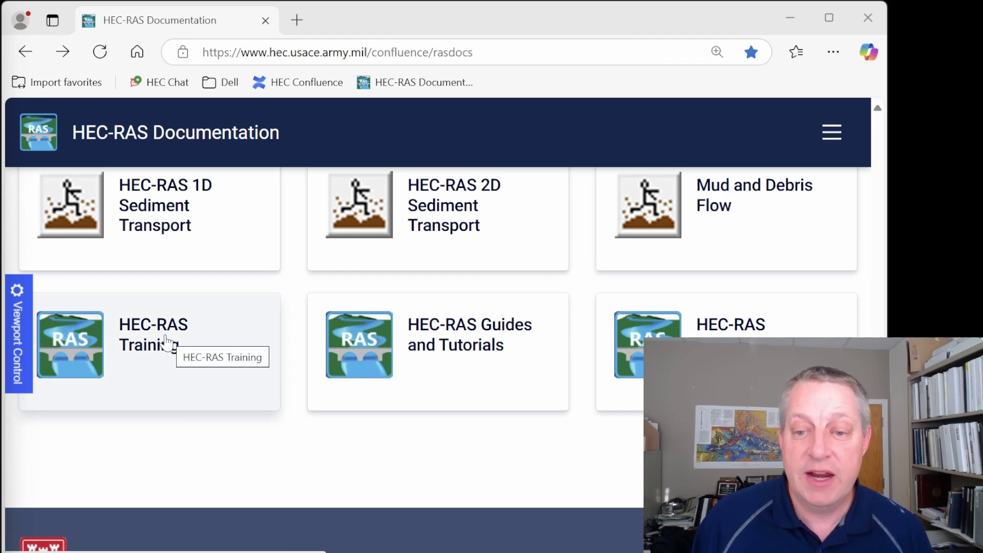
click(449, 338)
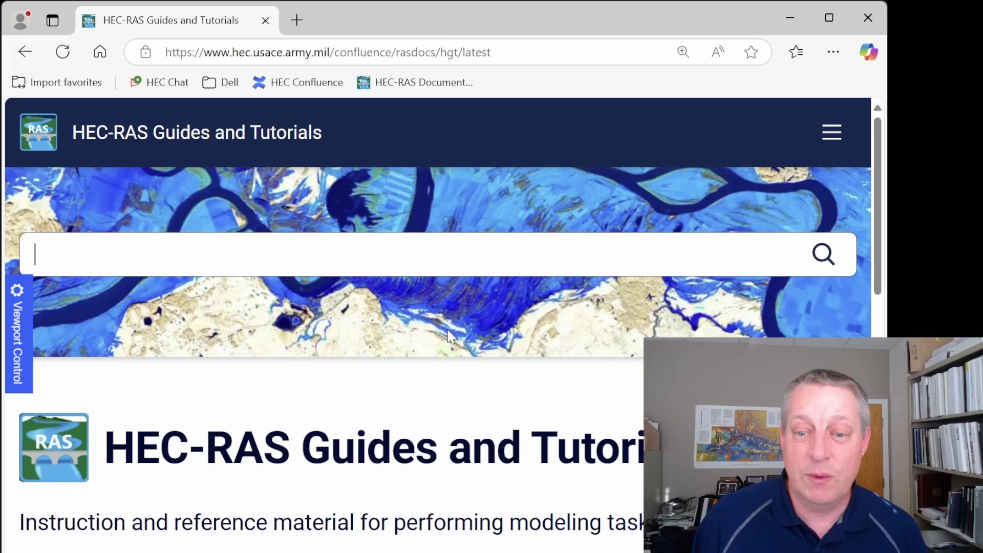
scroll(281, 302, down, 7)
scroll(281, 302, down, 1)
scroll(280, 302, up, 1)
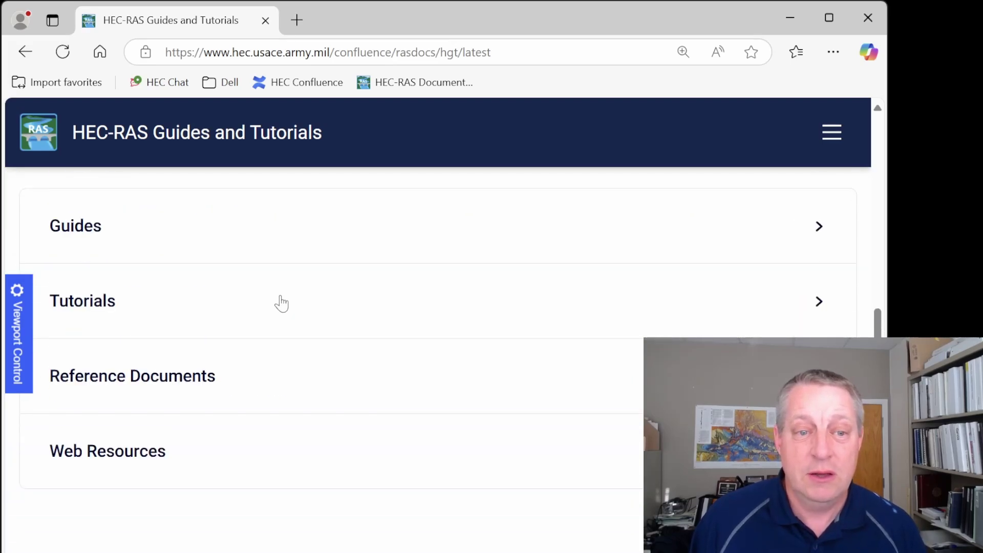
click(277, 303)
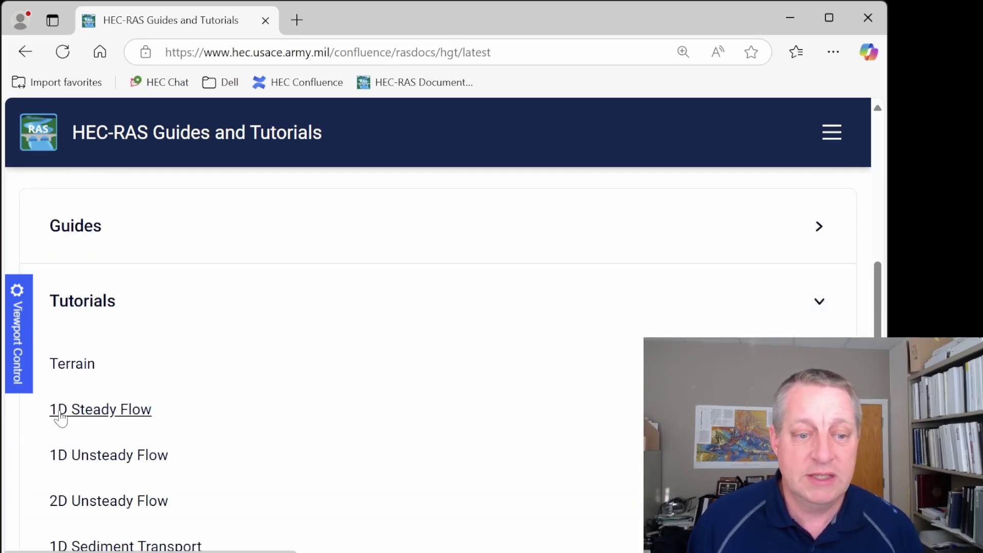
Open the Calibration of a Steady Flow Hydraulics Model Workshop Solution tutorial under 1D Steady Flow
click(82, 412)
scroll(244, 330, down, 5)
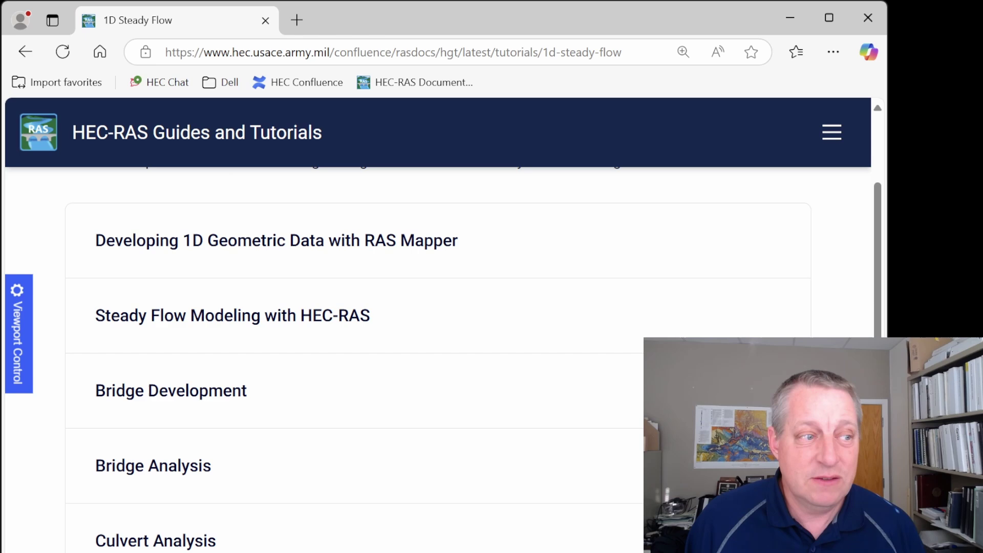
scroll(196, 358, down, 3)
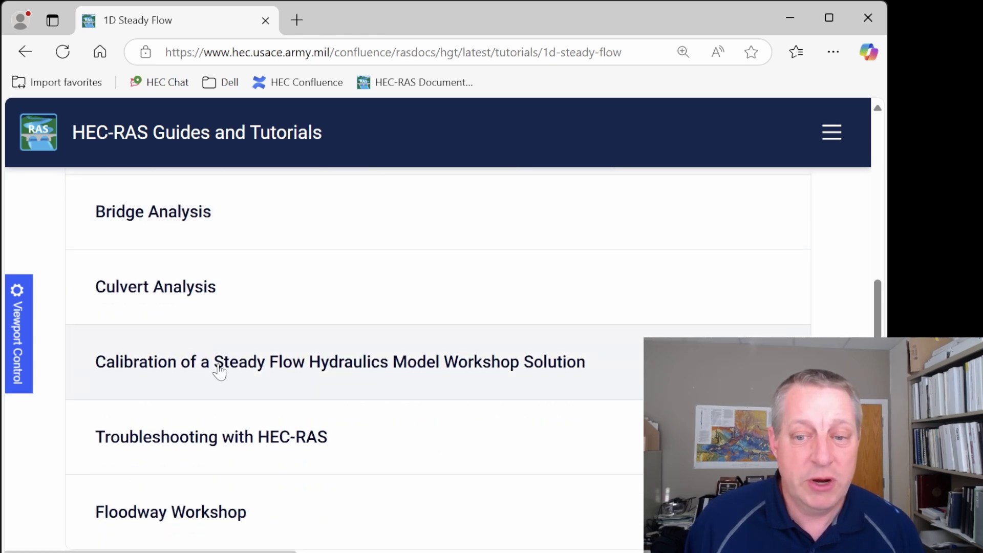
click(222, 366)
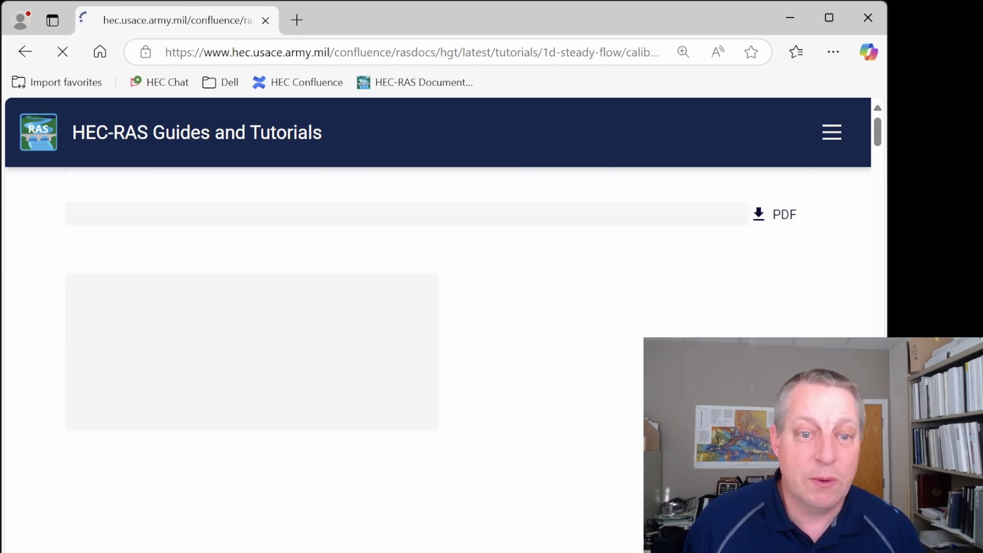
scroll(440, 358, down, 20)
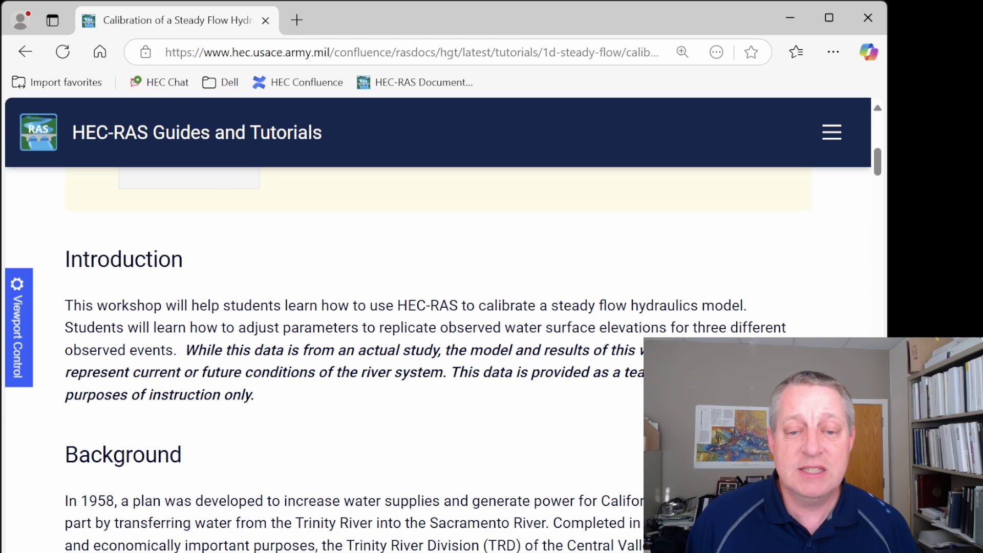
scroll(239, 374, down, 3)
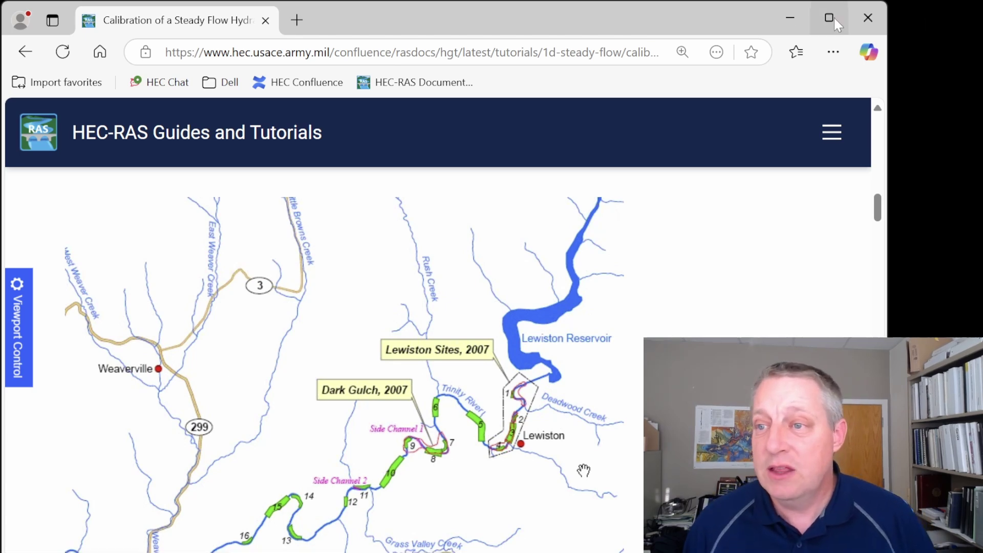
Run the steady flow computation for the Demo plan in HEC-RAS
click(790, 18)
click(214, 62)
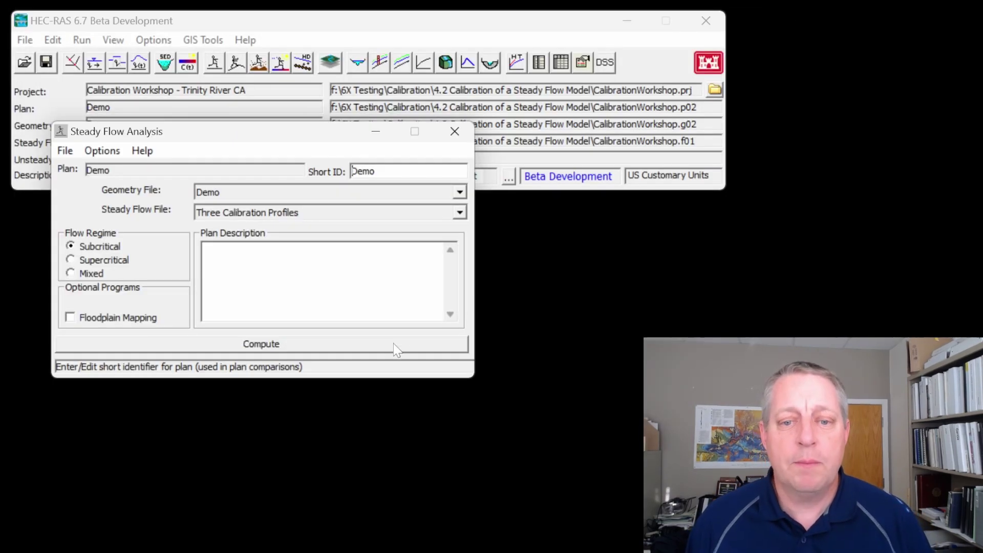
click(359, 346)
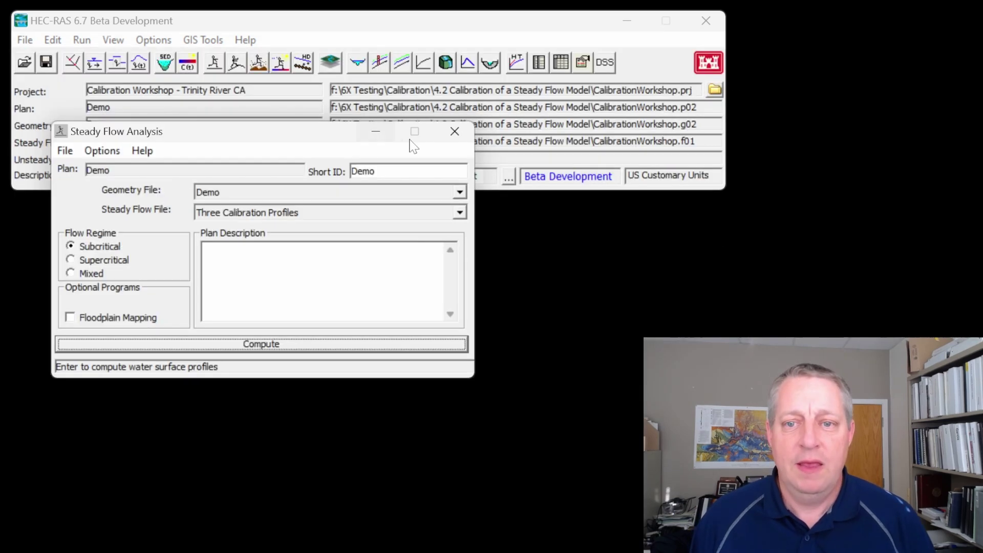
click(454, 131)
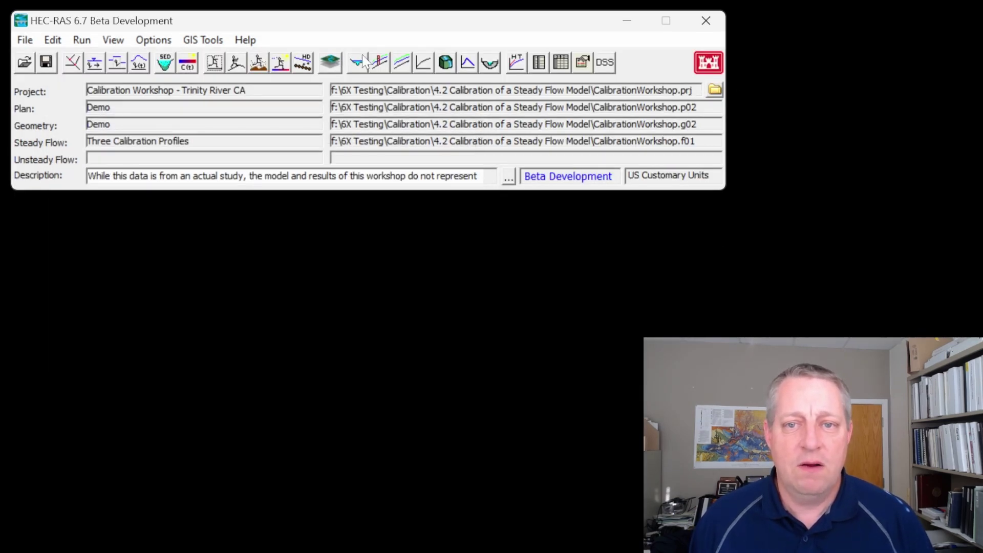
Show and zoom the Profile Plot with the 7000, 4500 and 450 cfs profiles
click(380, 62)
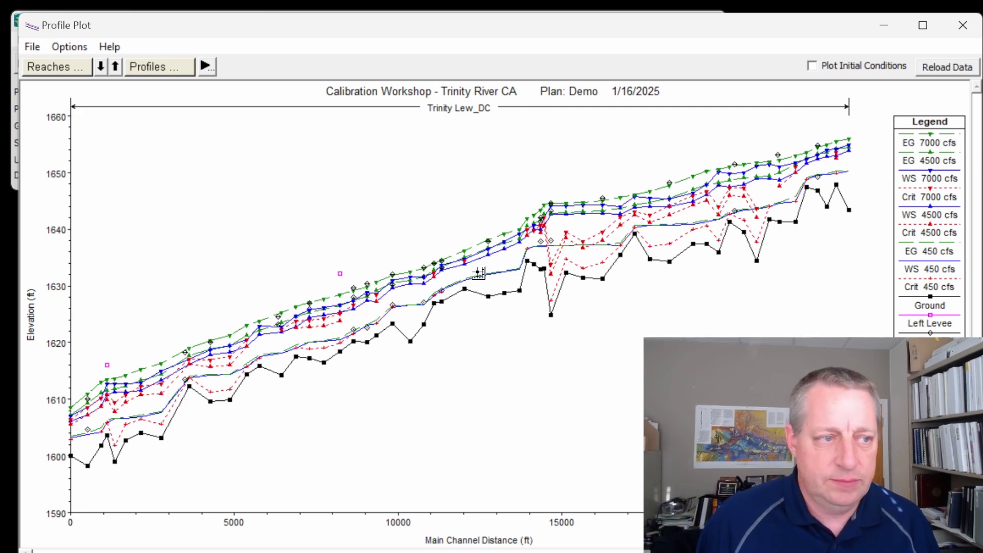
scroll(479, 277, up, 4)
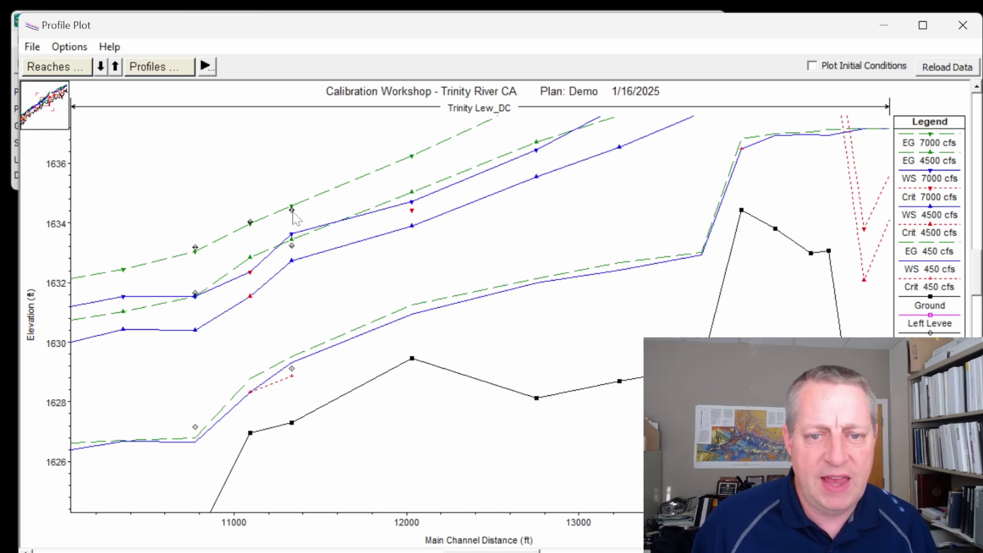
scroll(293, 252, down, 4)
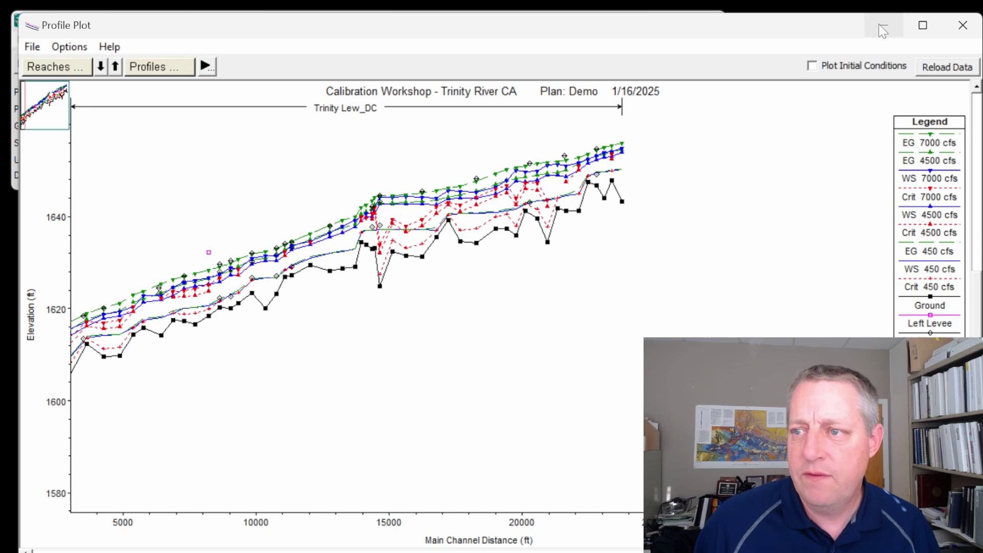
click(14, 147)
click(96, 62)
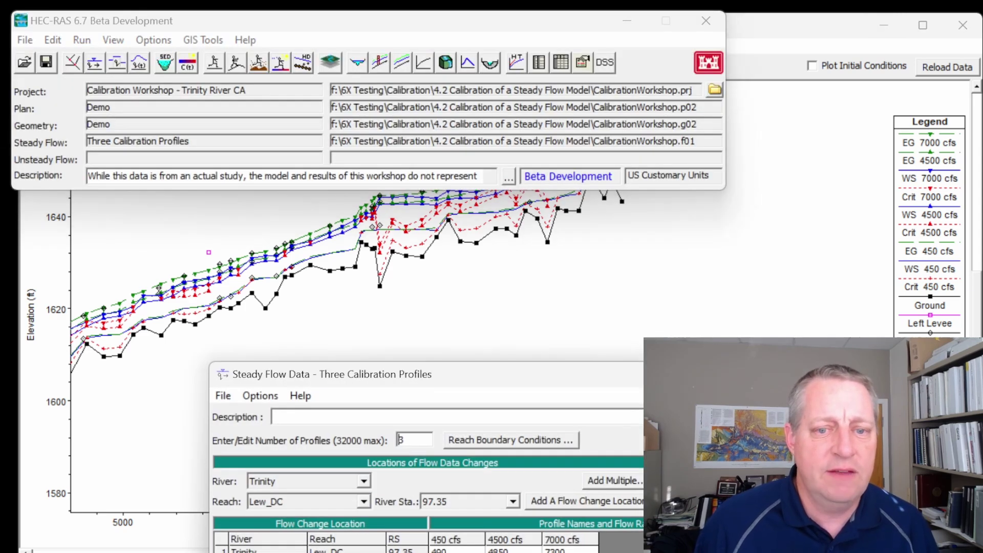
drag(367, 376, 237, 58)
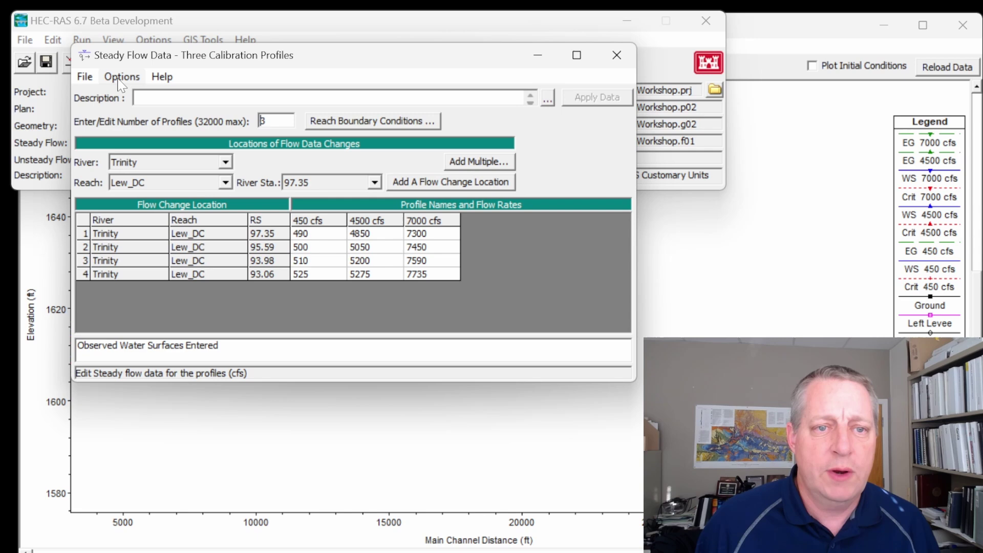
click(122, 76)
click(162, 265)
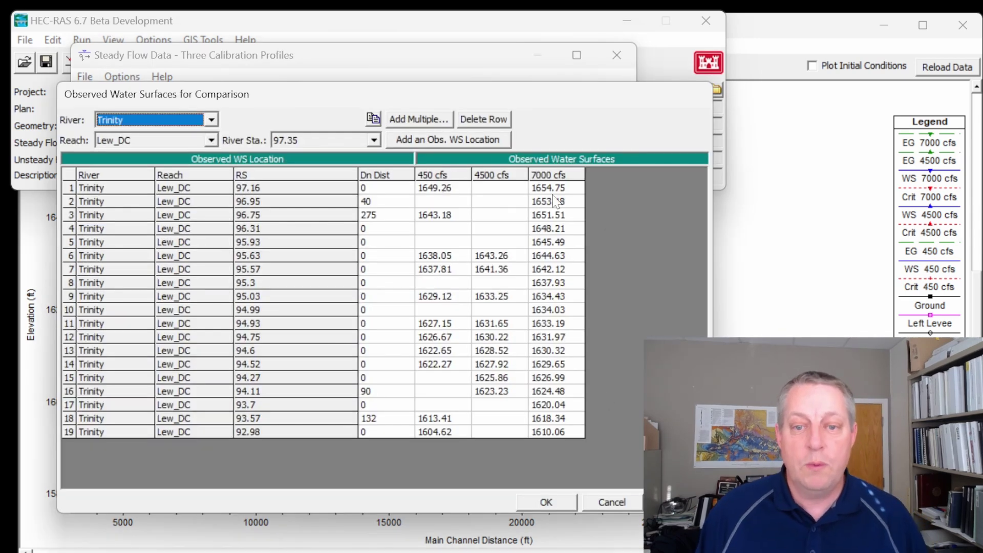
drag(561, 188, 590, 436)
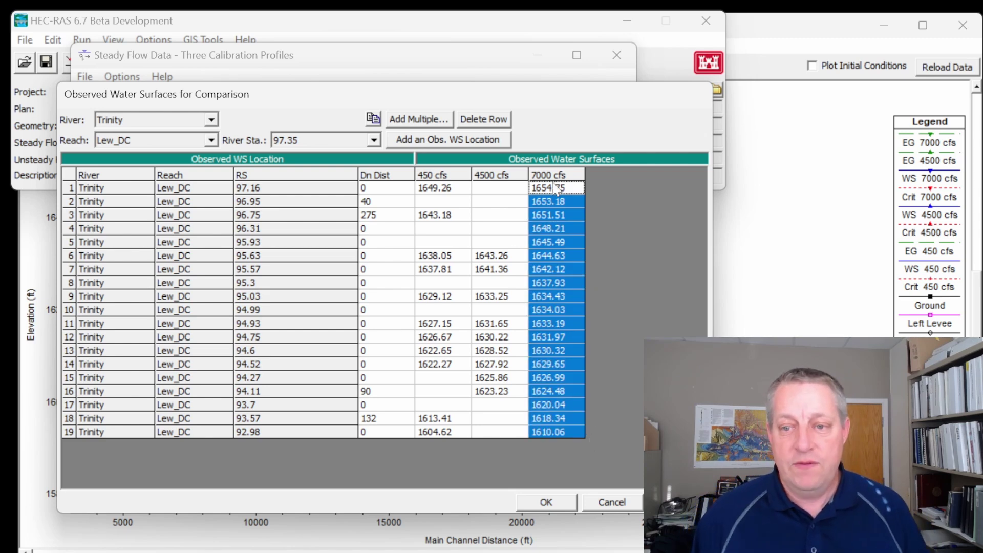
click(499, 259)
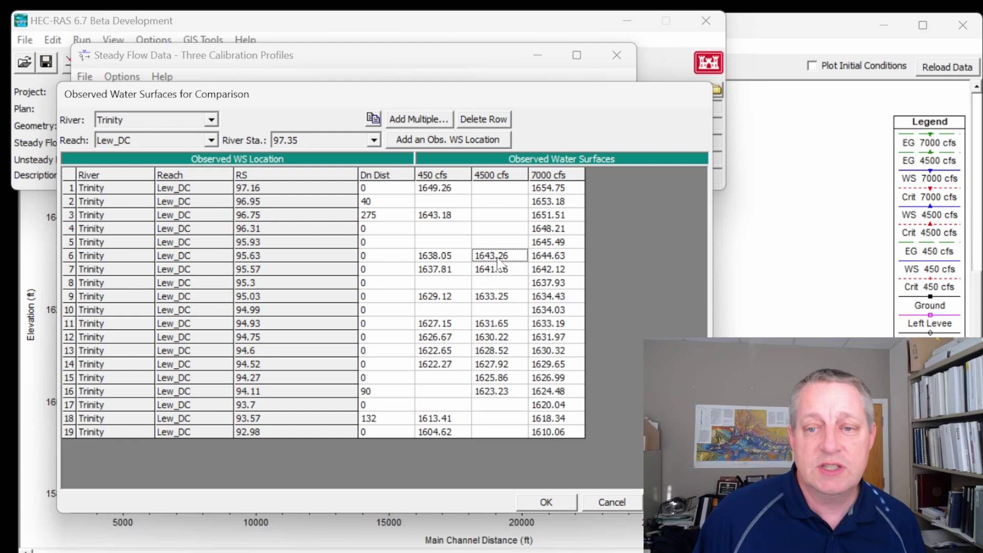
click(439, 261)
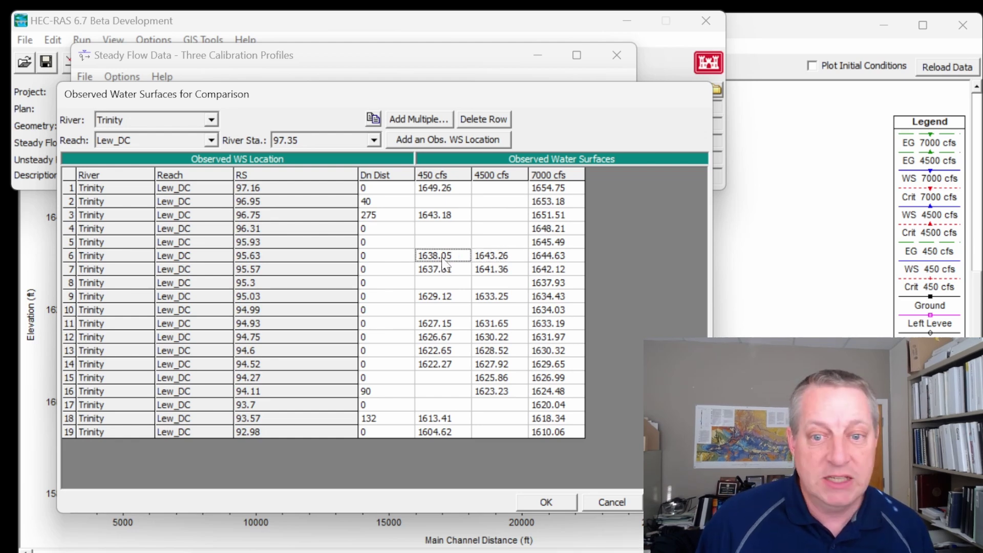
click(396, 219)
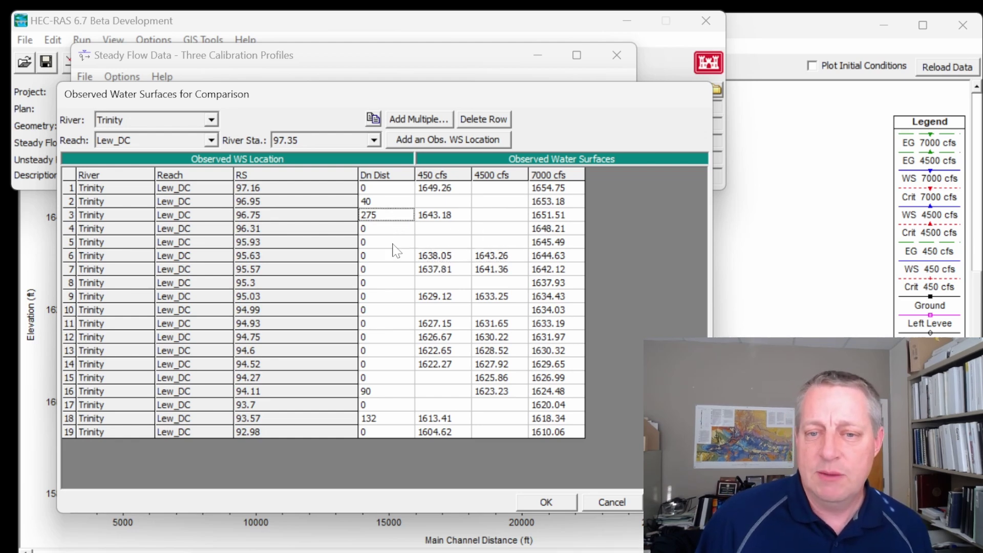
click(392, 257)
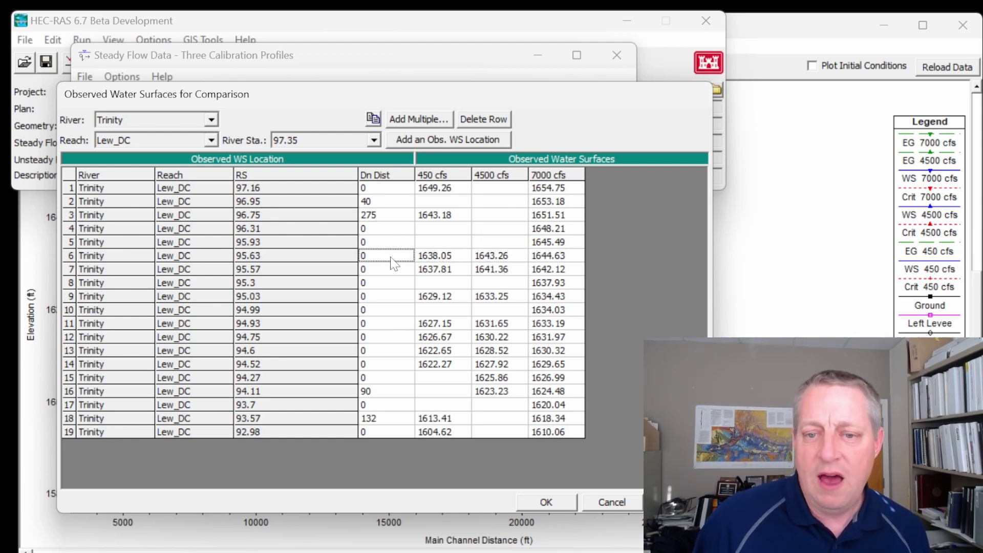
click(386, 216)
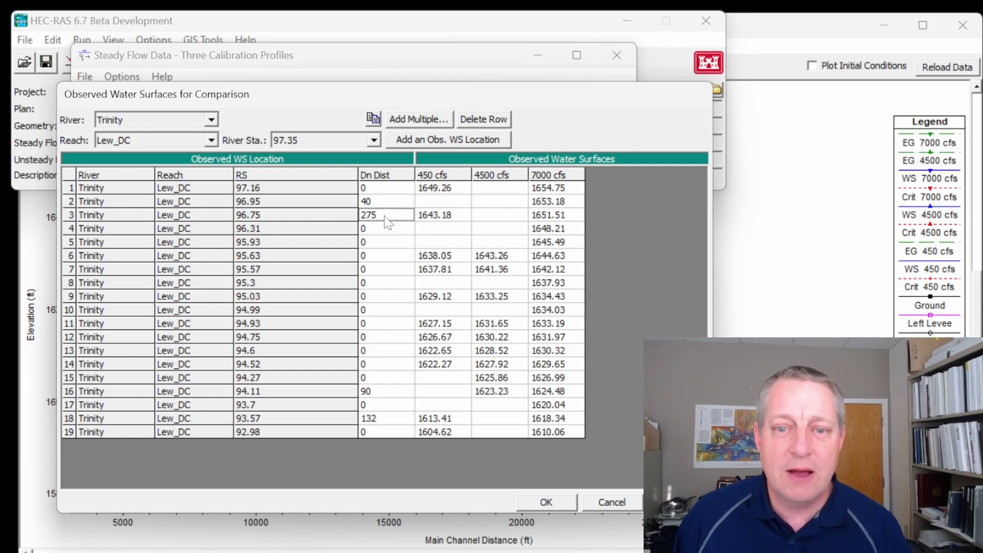
click(546, 502)
click(614, 55)
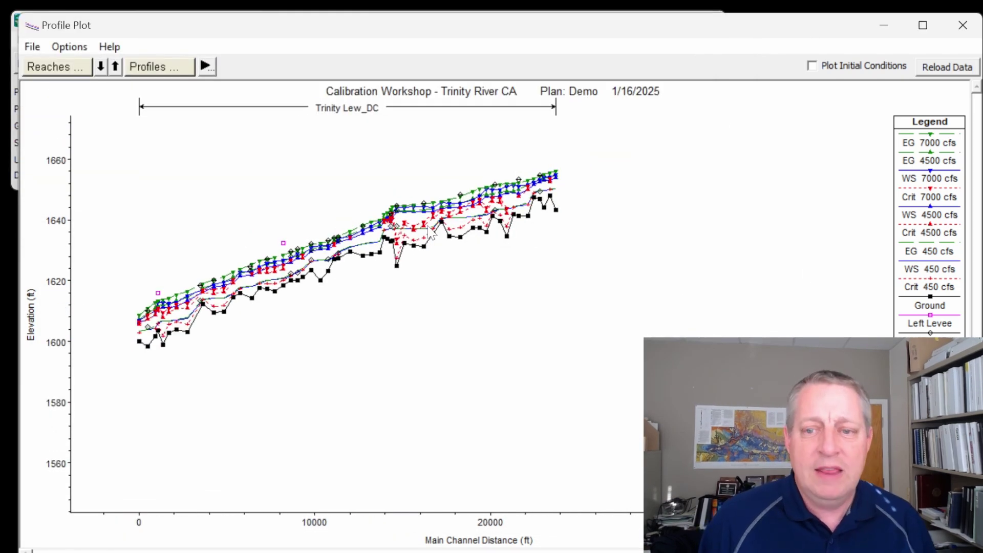
scroll(429, 233, up, 2)
scroll(429, 233, up, 2)
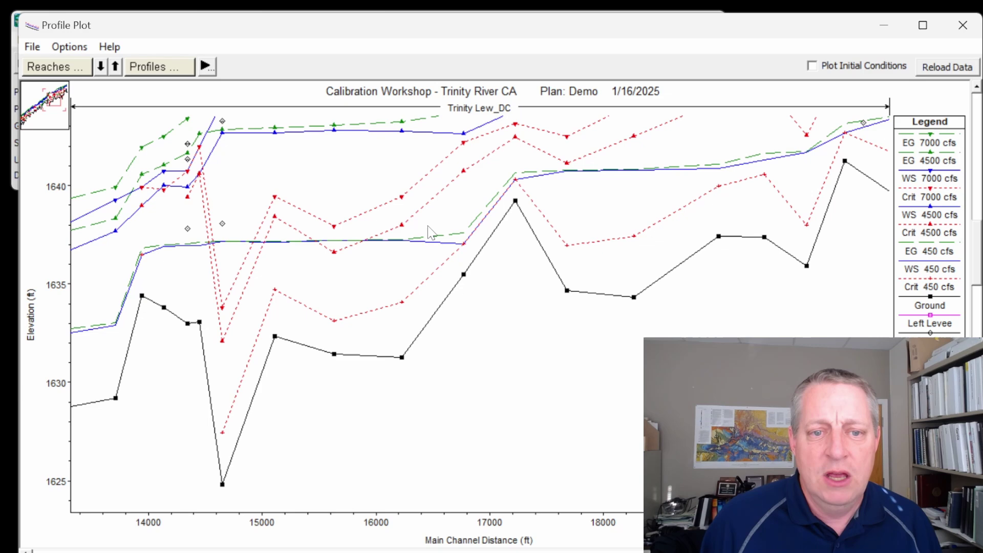
scroll(429, 233, down, 2)
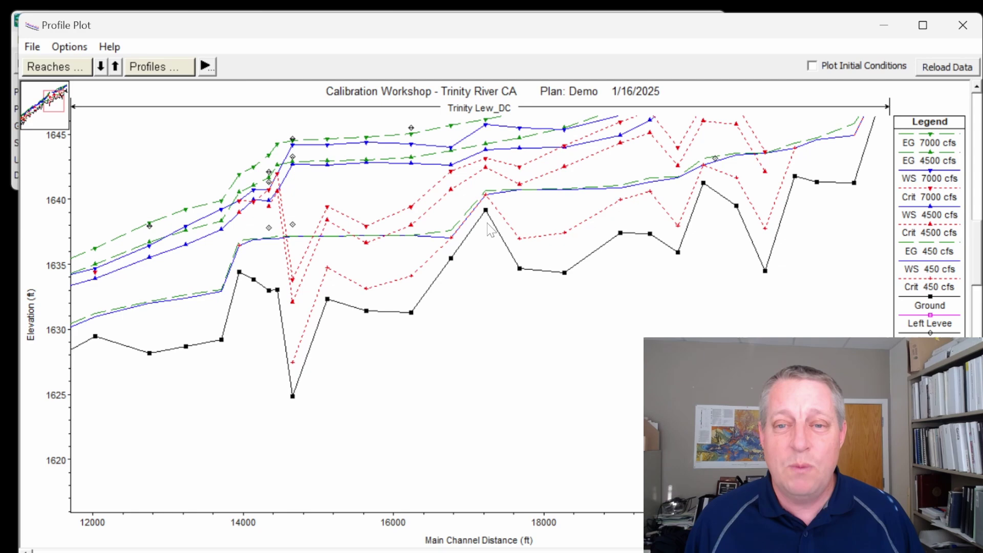
drag(485, 195, 493, 249)
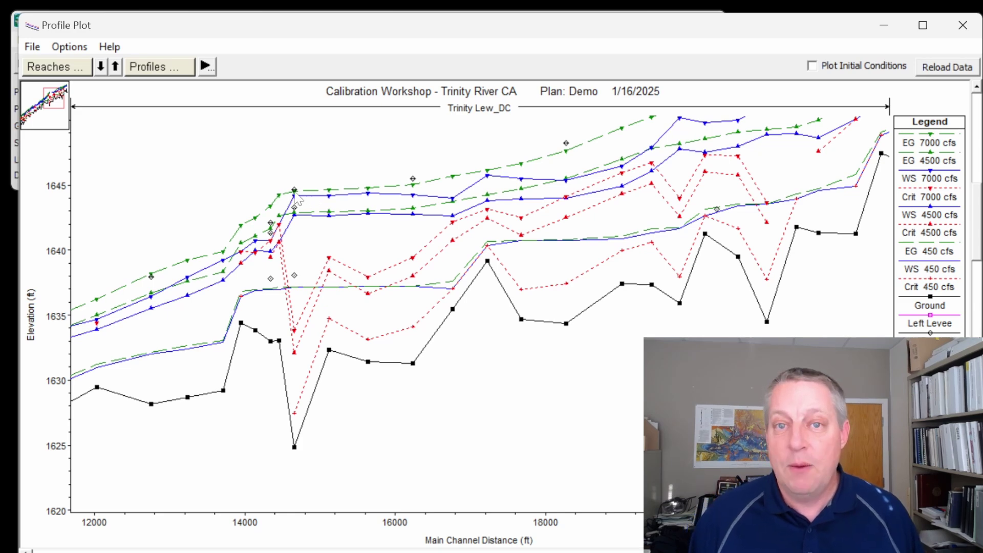
scroll(599, 373, down, 3)
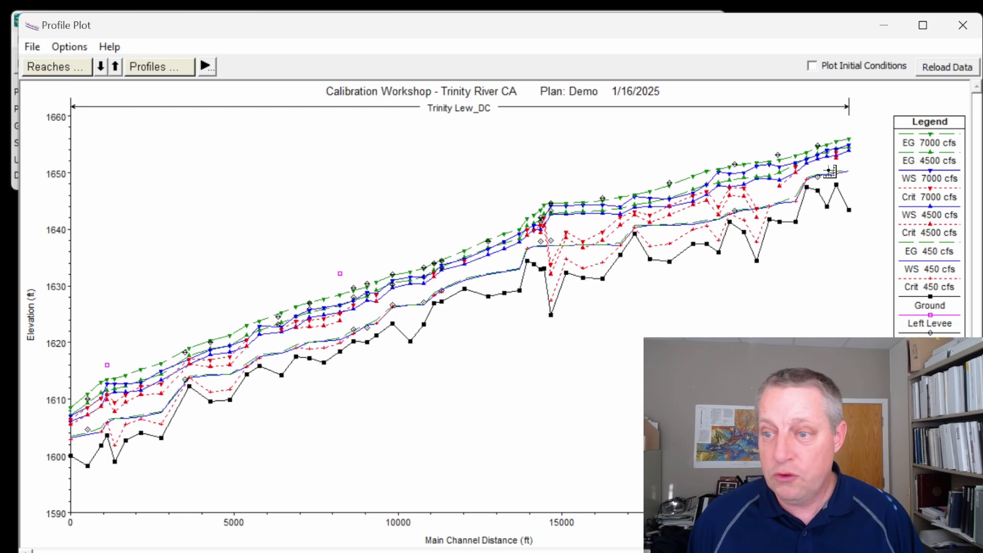
click(838, 163)
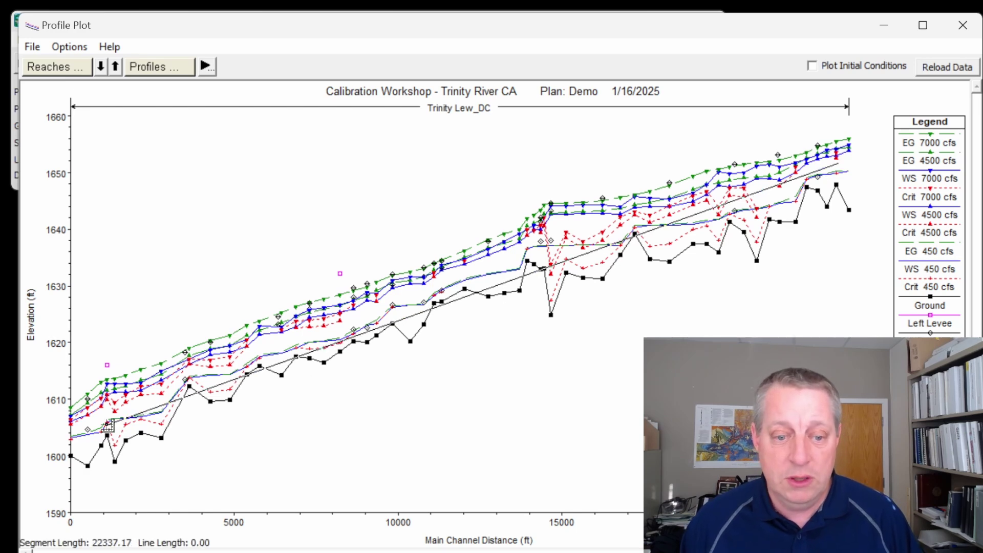
double_click(105, 426)
drag(244, 443, 239, 360)
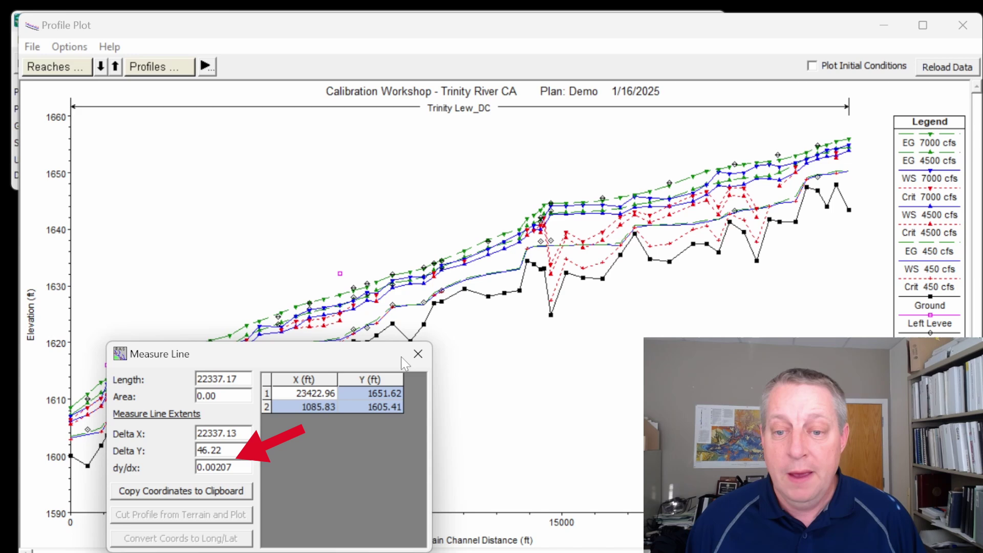
click(418, 353)
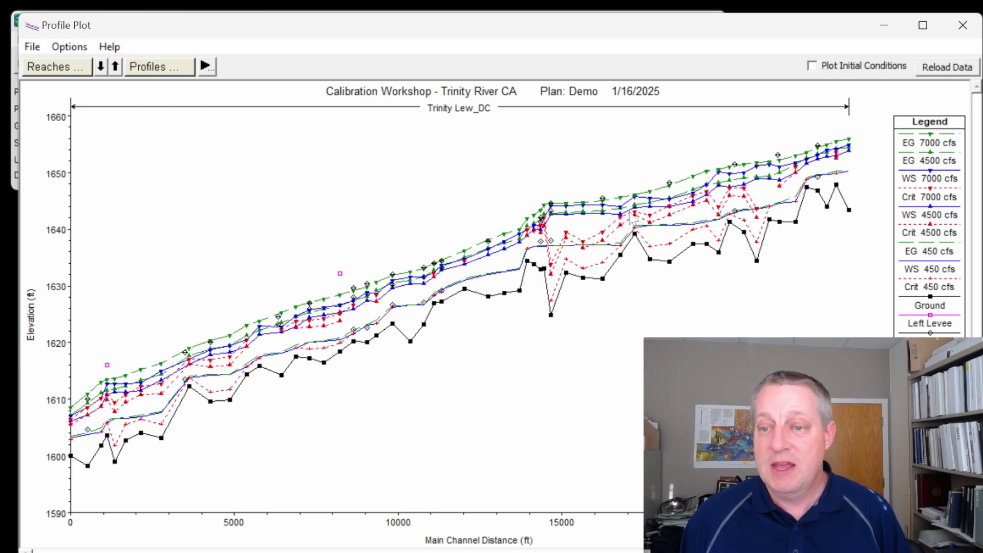
Remove Energy Grade Elevation and Critical Depth Elevation from the plotted variables
right_click(398, 168)
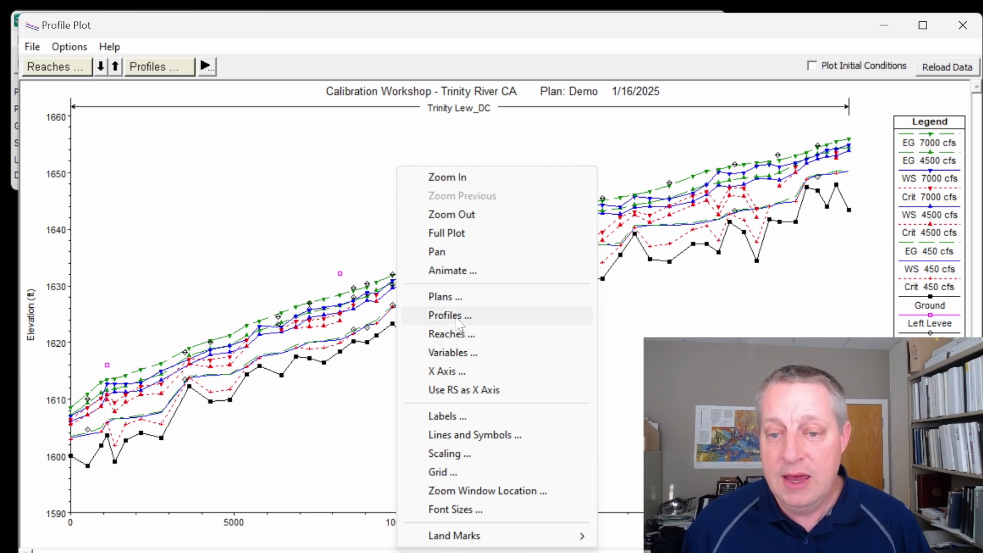
click(458, 352)
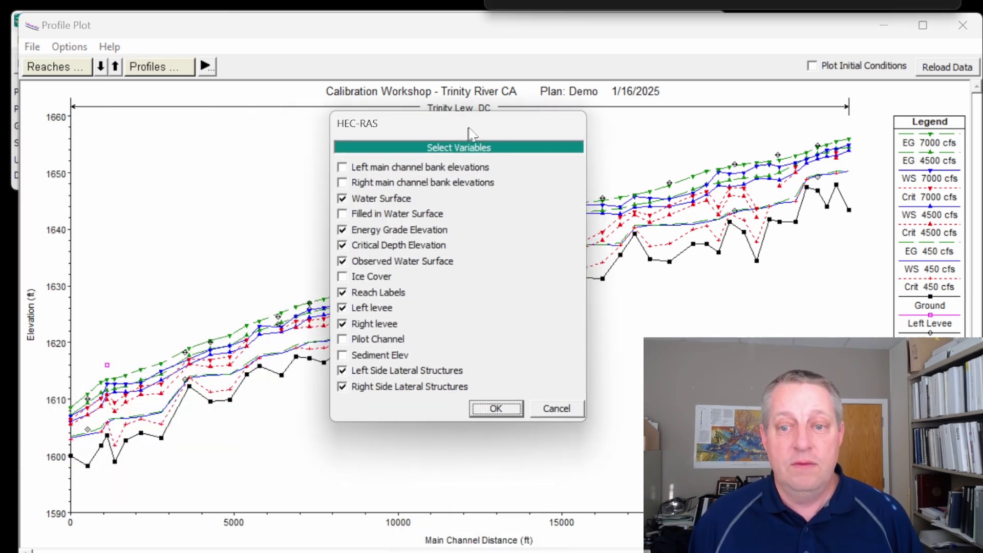
click(344, 232)
click(344, 243)
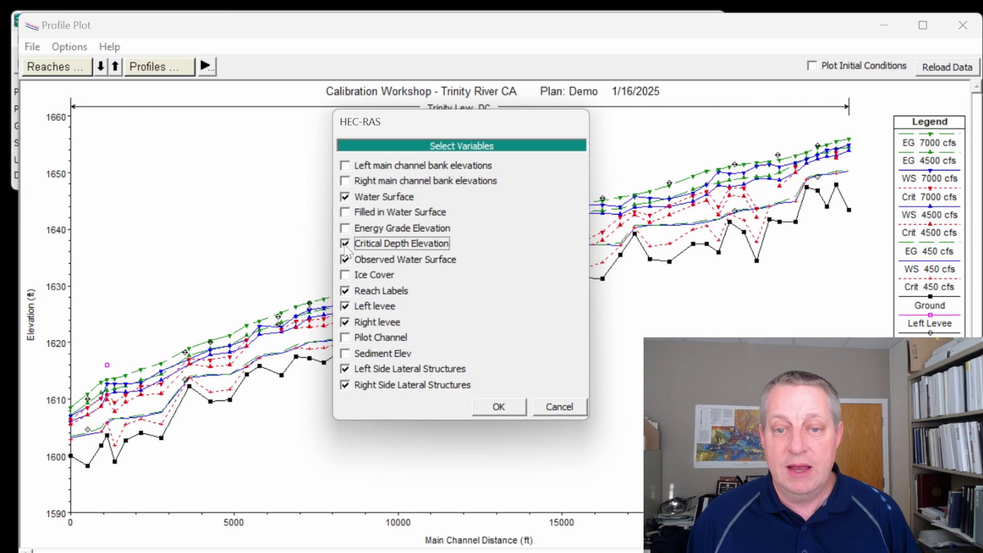
click(497, 407)
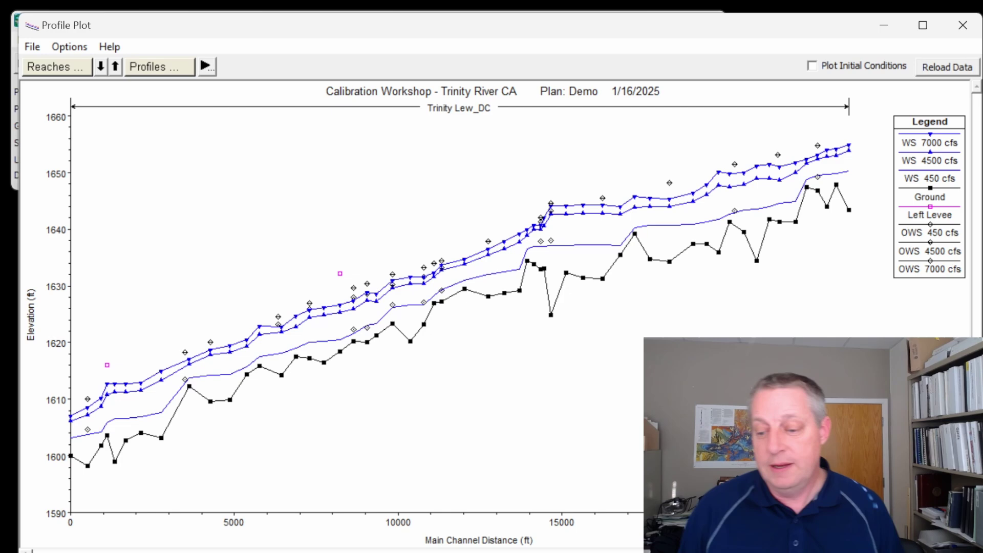
Switch back to the calibration tutorial in Edge and scroll to the Trinity River photos
key(alt+Tab)
scroll(495, 450, down, 5)
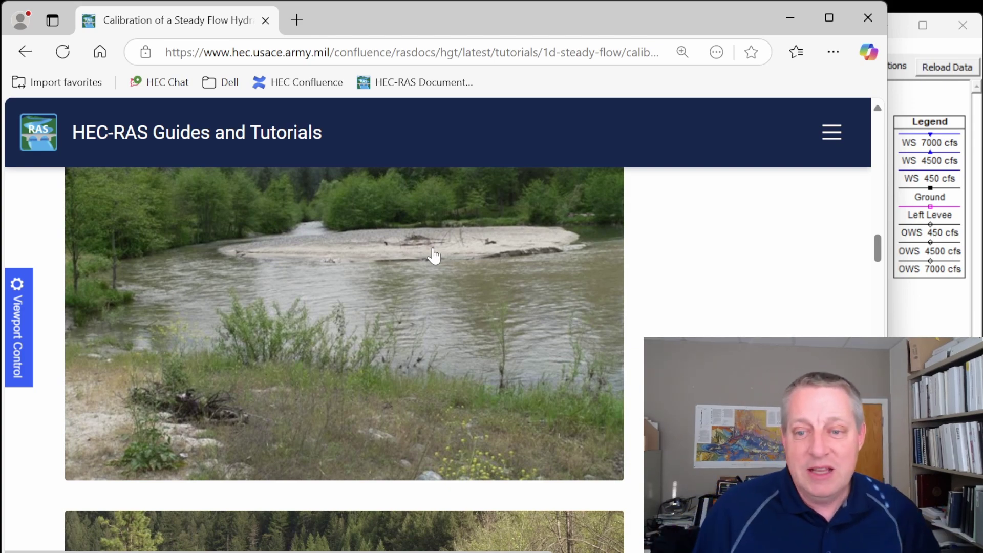
Scroll to the main channel data: bed slope 0.0023 ft/ft and D84 of 80 mm
scroll(434, 256, down, 6)
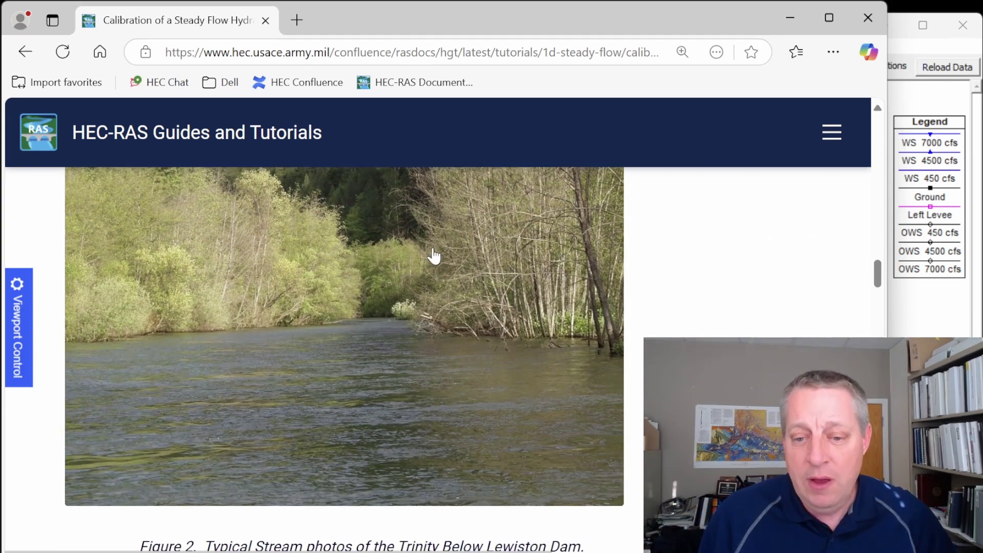
scroll(434, 256, down, 8)
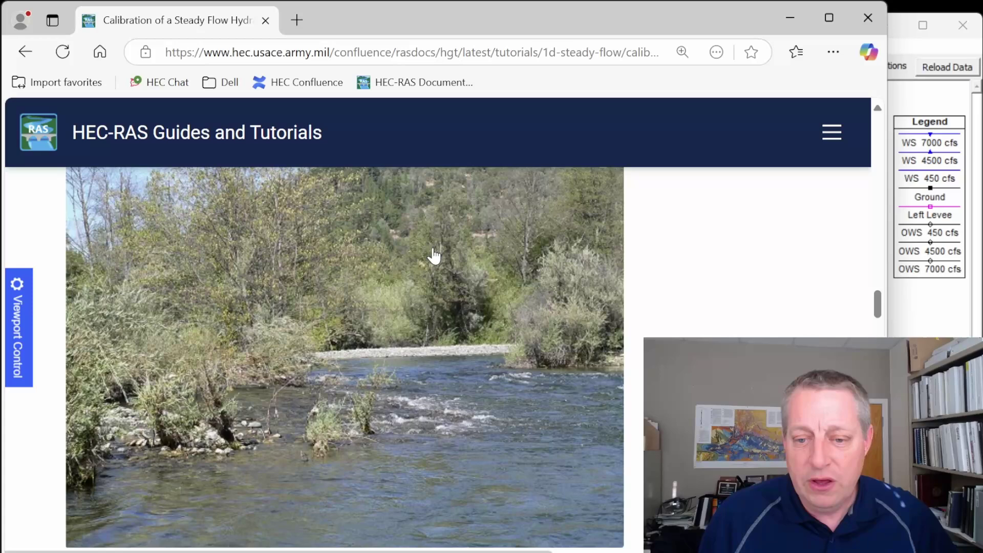
scroll(408, 384, down, 5)
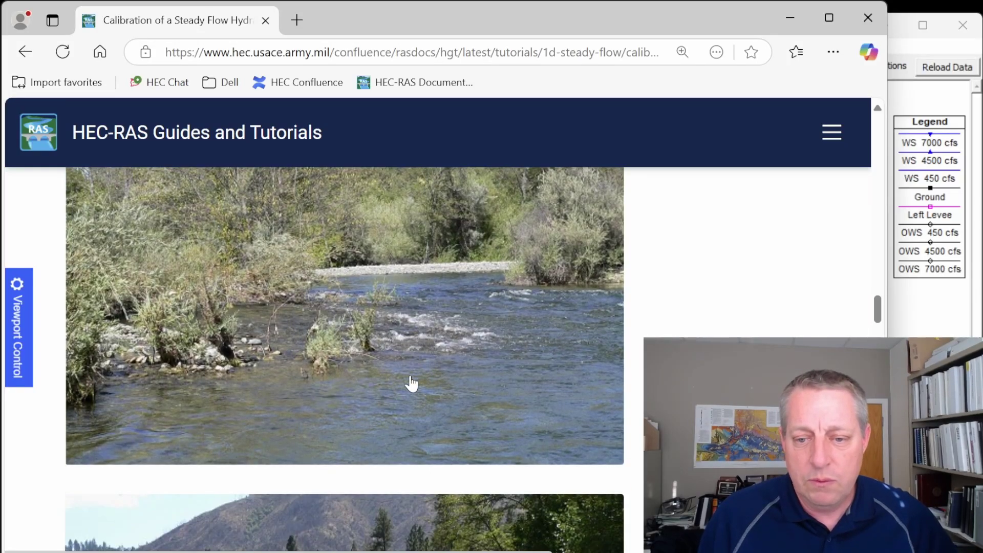
scroll(411, 384, down, 3)
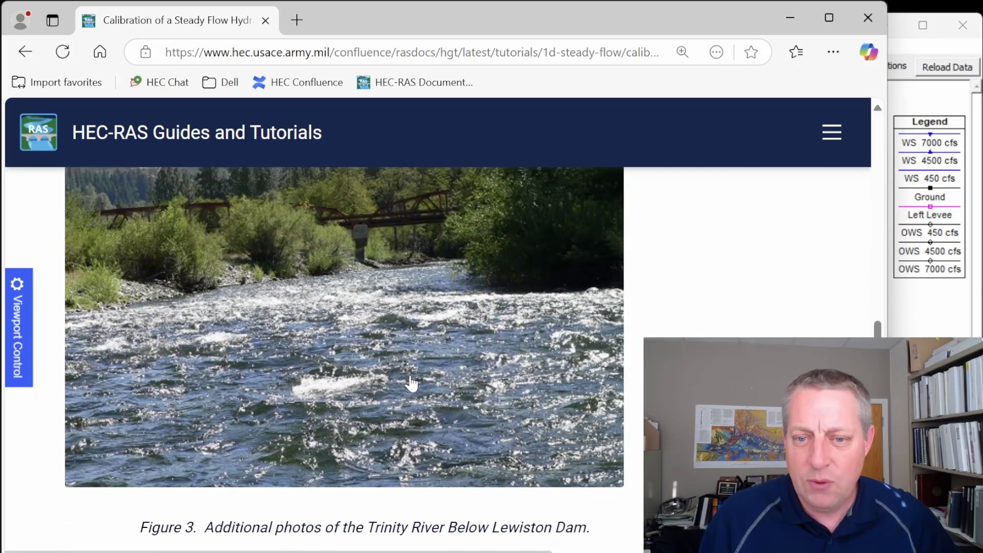
scroll(411, 384, down, 10)
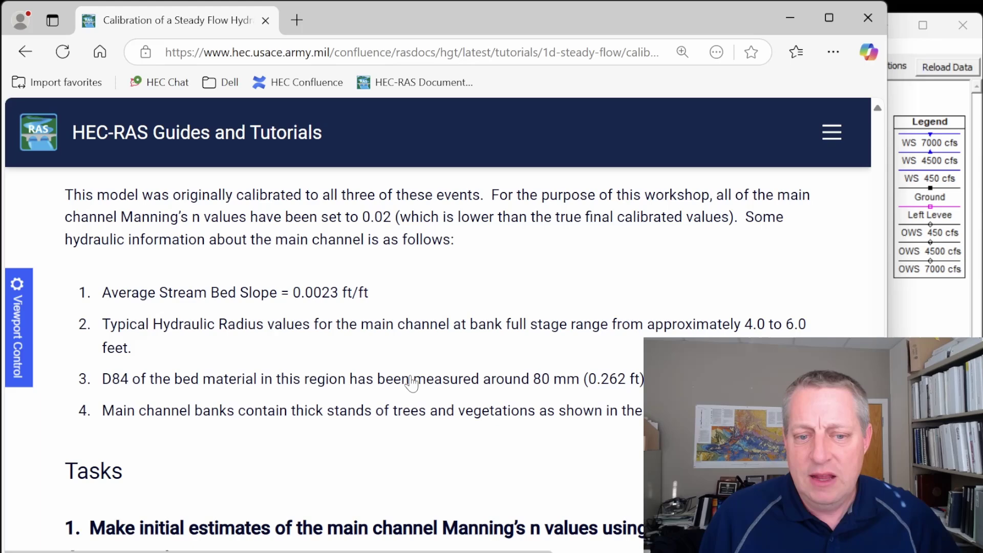
scroll(411, 385, down, 2)
scroll(411, 384, up, 2)
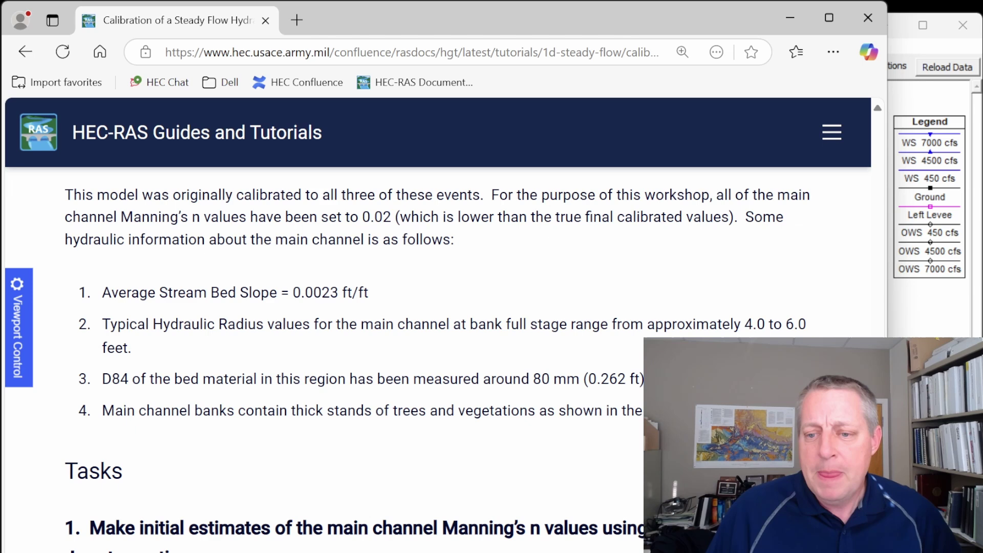
Highlight the D84 term and its 80 mm bed material size
drag(113, 380, 135, 382)
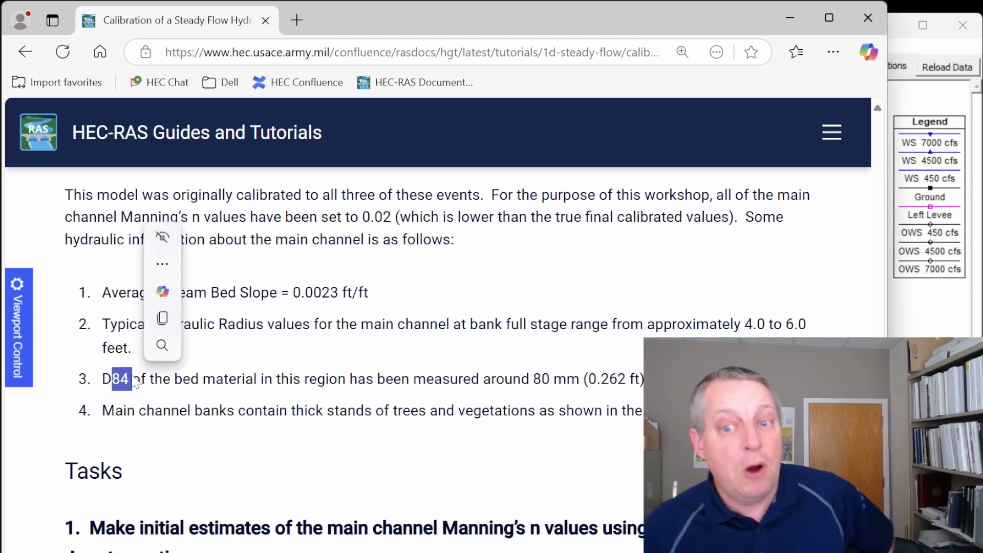
key(ctrl+c)
drag(534, 382, 582, 390)
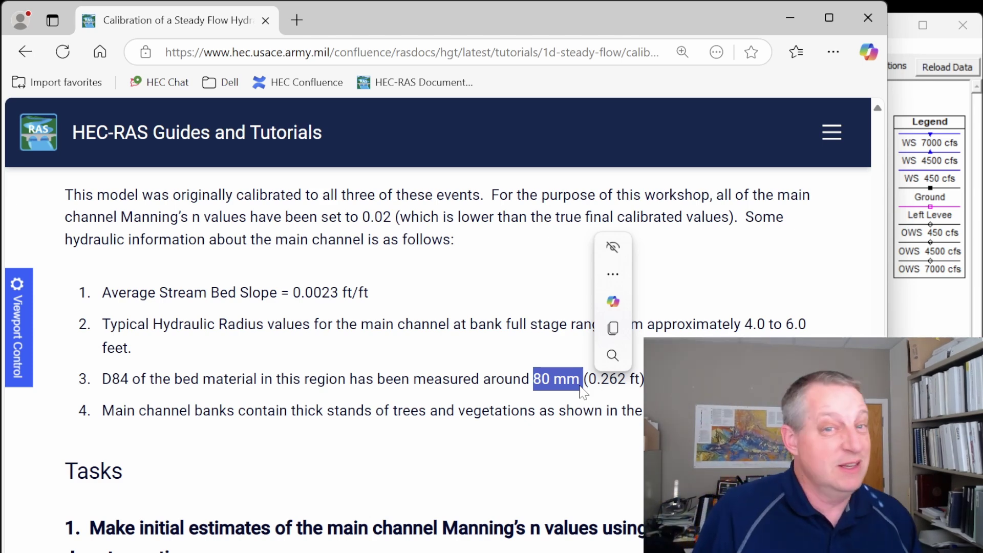
click(451, 420)
Scroll to the Tasks section and the Limerinos equation for main-channel Manning's n
scroll(359, 379, down, 2)
scroll(275, 344, up, 2)
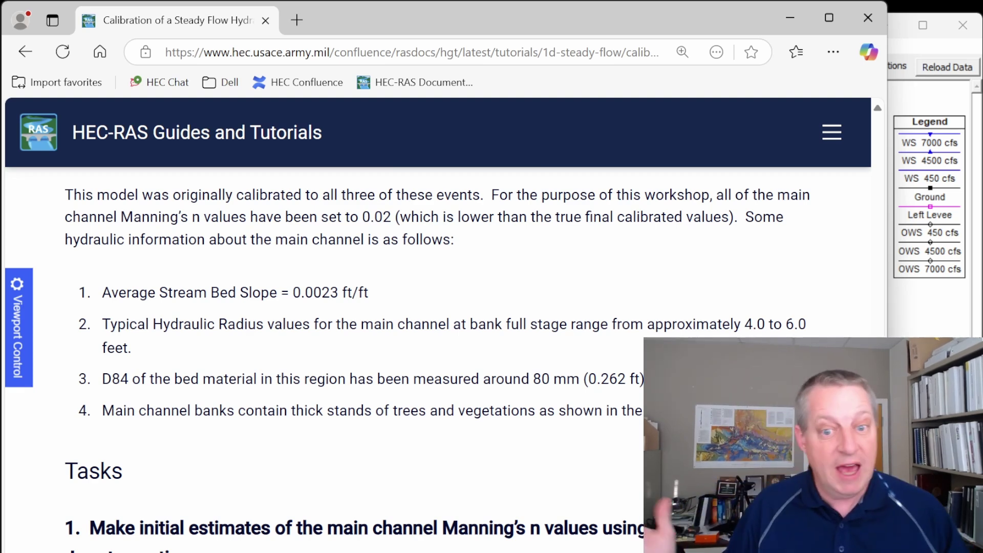
scroll(412, 412, down, 2)
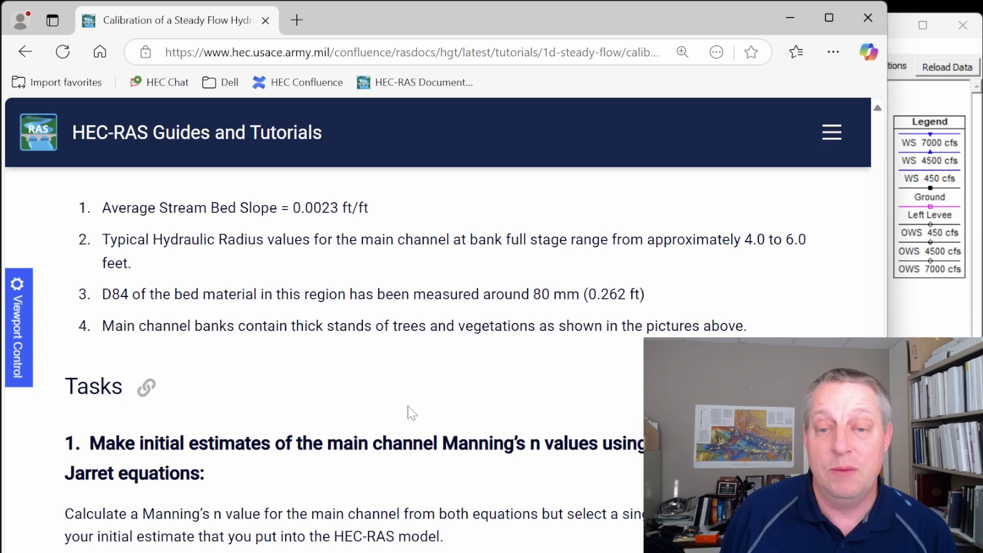
scroll(412, 412, down, 2)
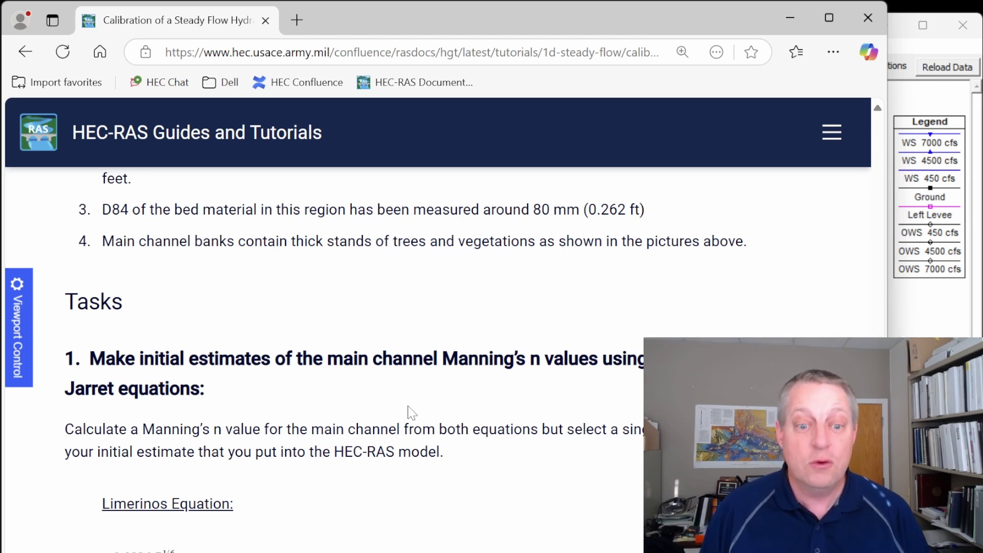
scroll(412, 412, down, 5)
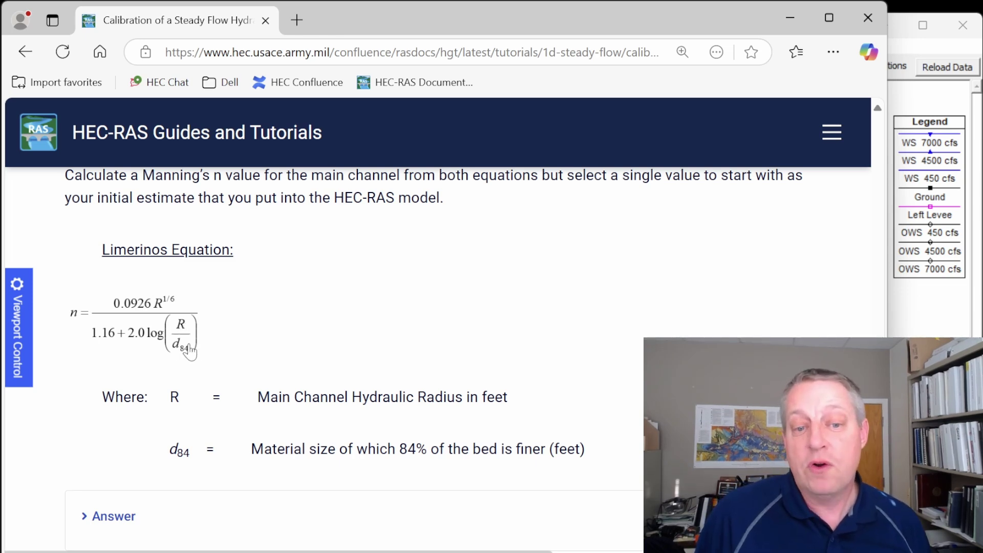
Reveal the Limerinos answer and highlight its n = 0.033 result
scroll(190, 352, down, 5)
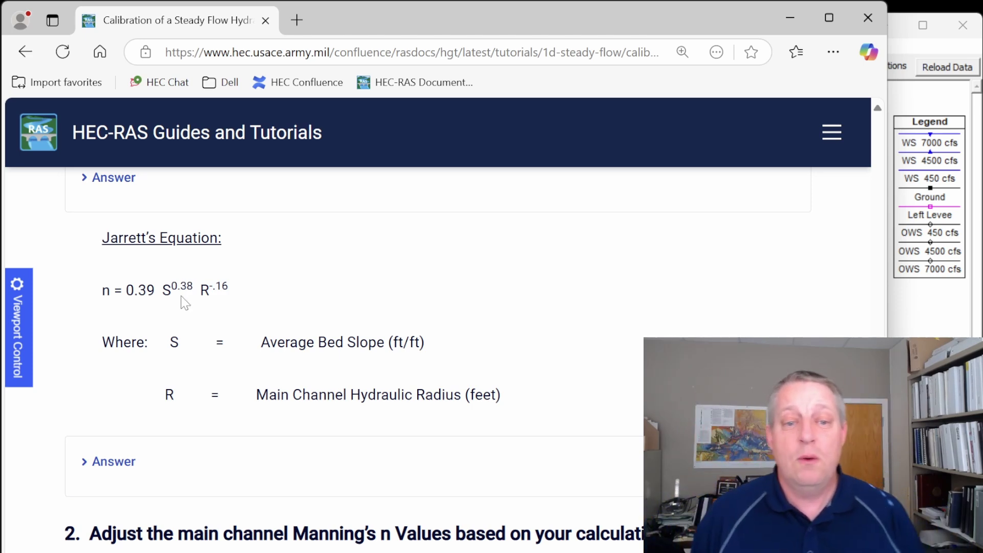
click(100, 181)
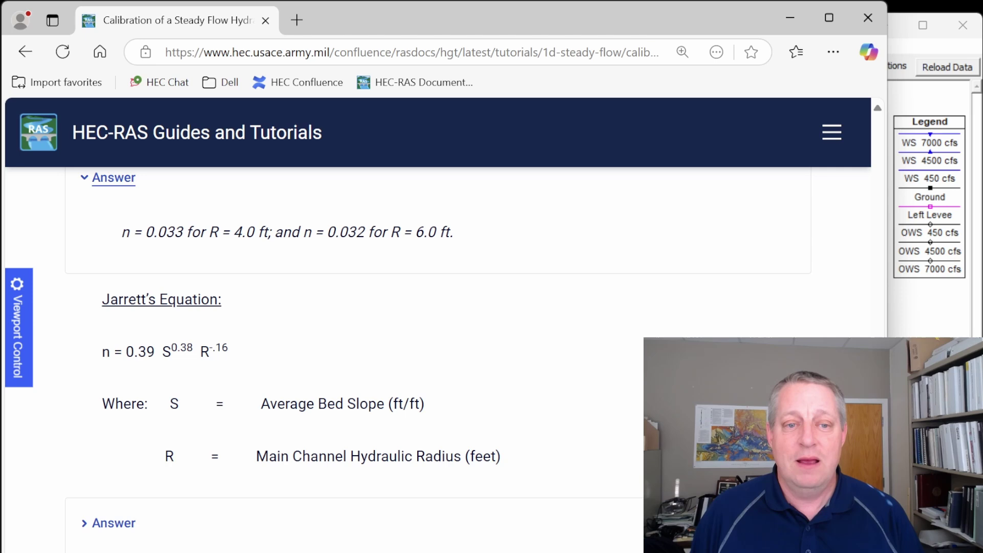
drag(122, 232, 182, 232)
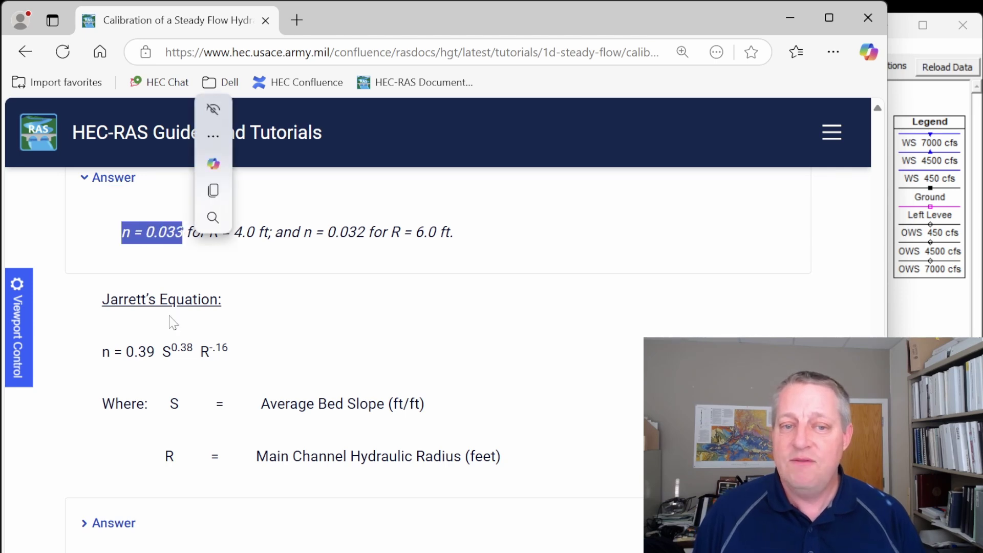
scroll(193, 438, down, 2)
Reveal the Jarrett equation answer, then minimize the tutorial browser
click(96, 441)
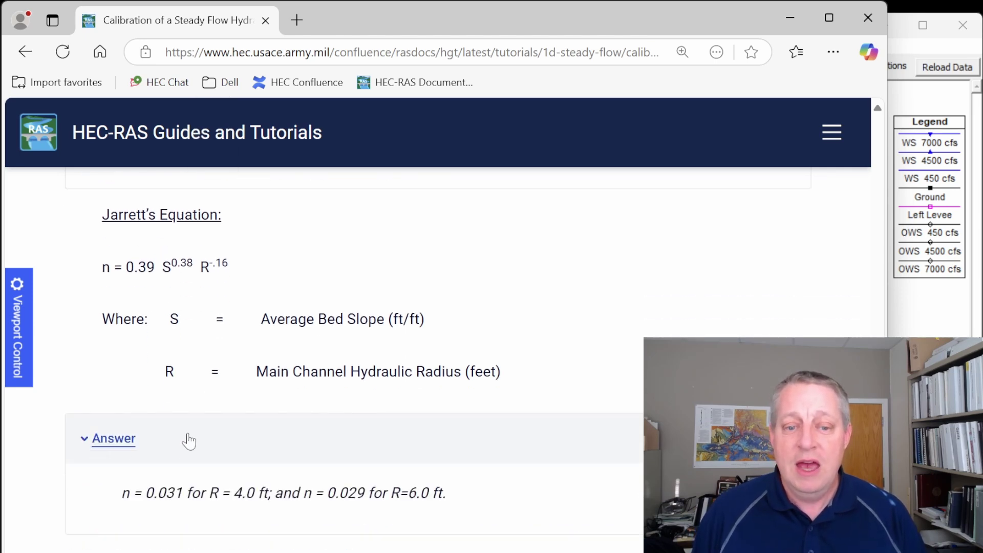
scroll(189, 439, down, 5)
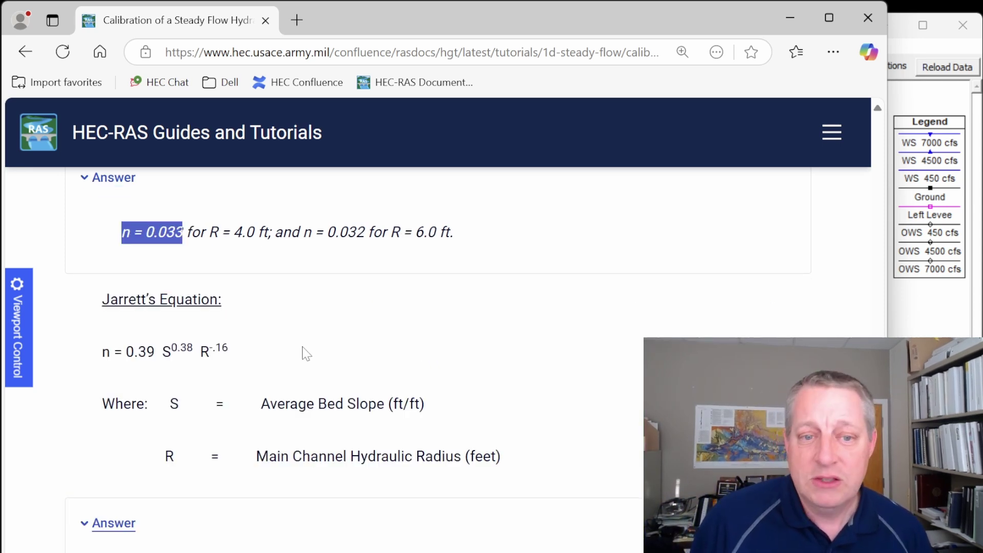
scroll(306, 354, up, 2)
scroll(306, 353, down, 1)
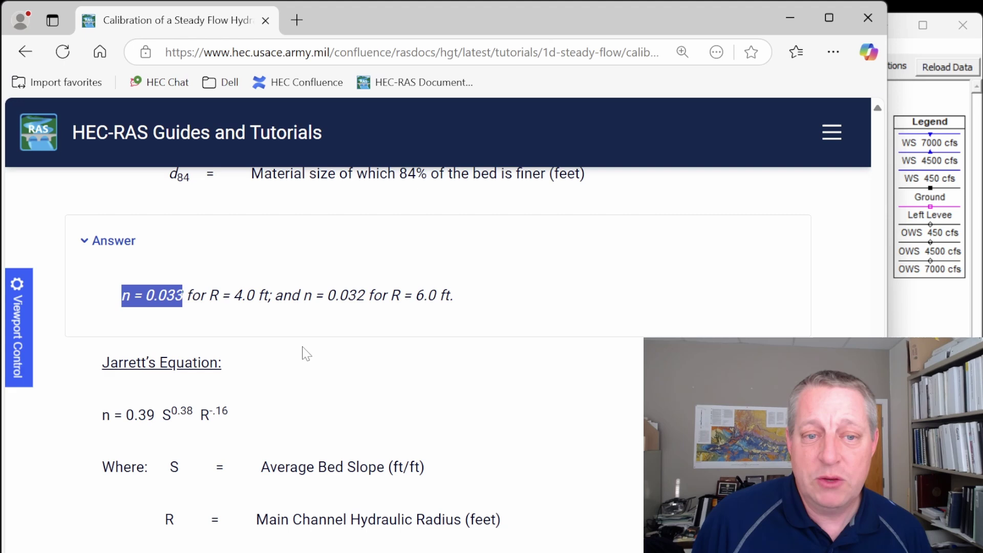
scroll(306, 353, down, 3)
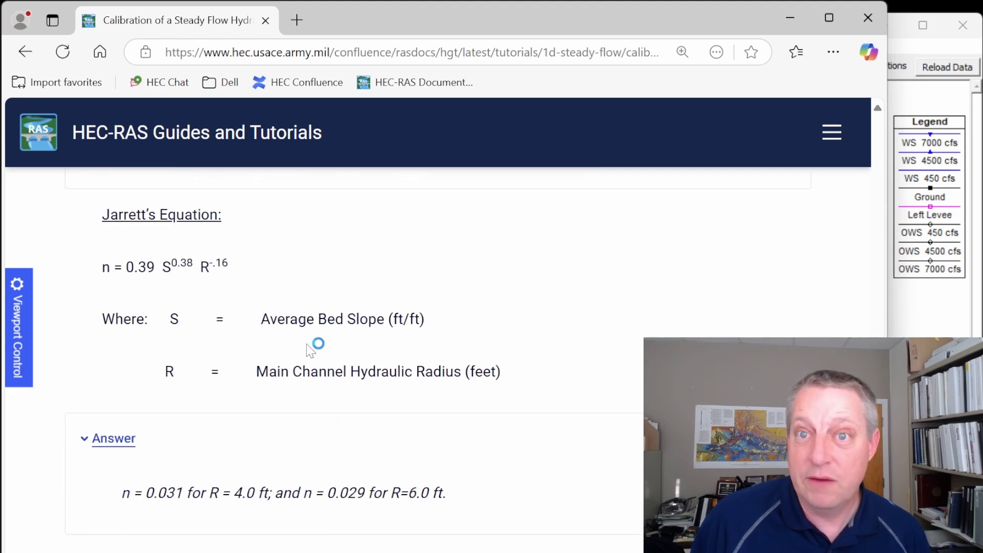
click(788, 18)
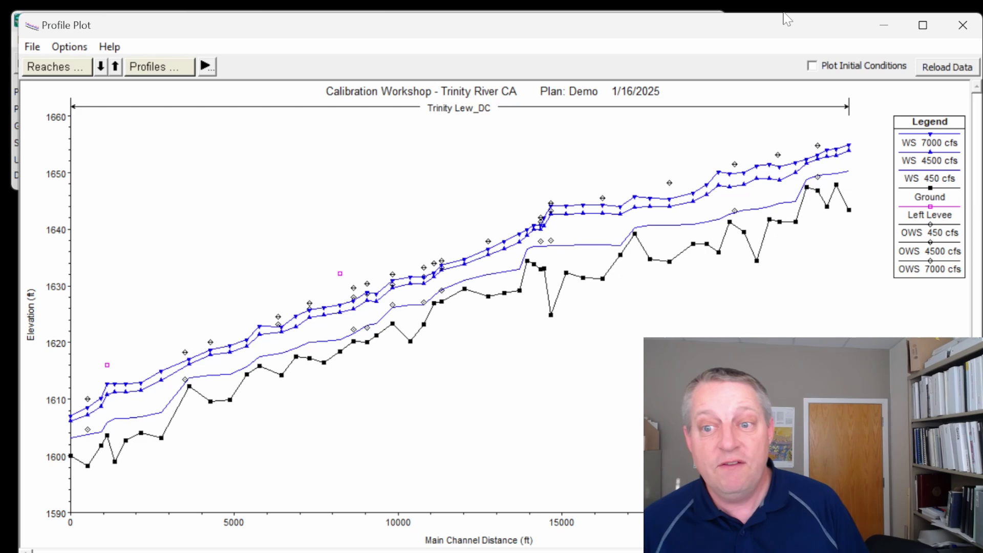
Remove the 450 and 7000 cfs profiles so only 4500 cfs is plotted
right_click(470, 188)
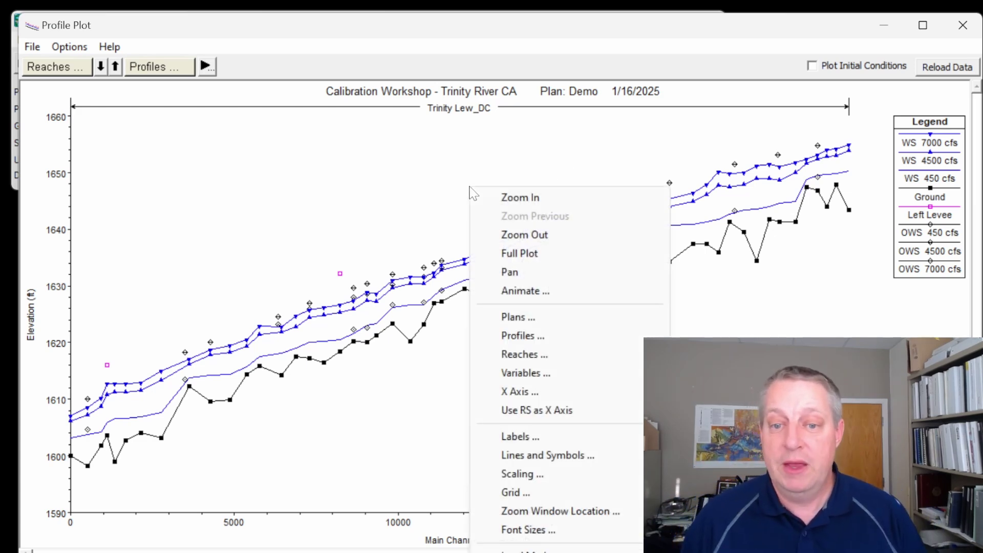
click(534, 337)
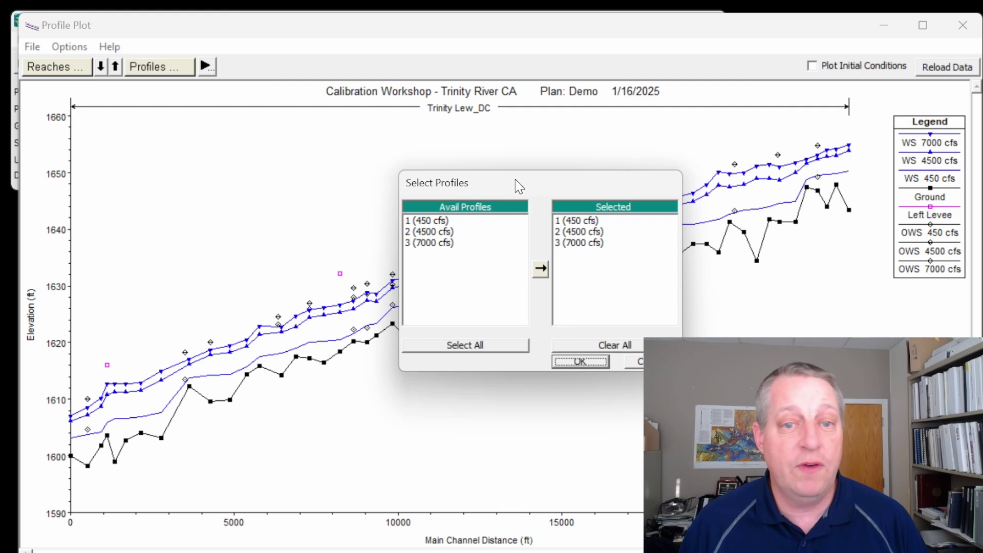
click(610, 221)
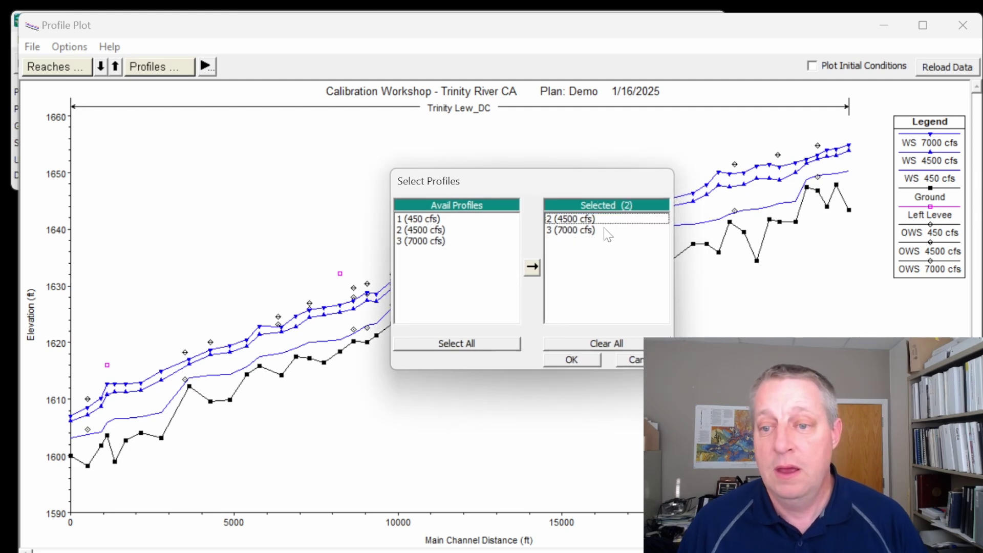
click(604, 230)
click(581, 361)
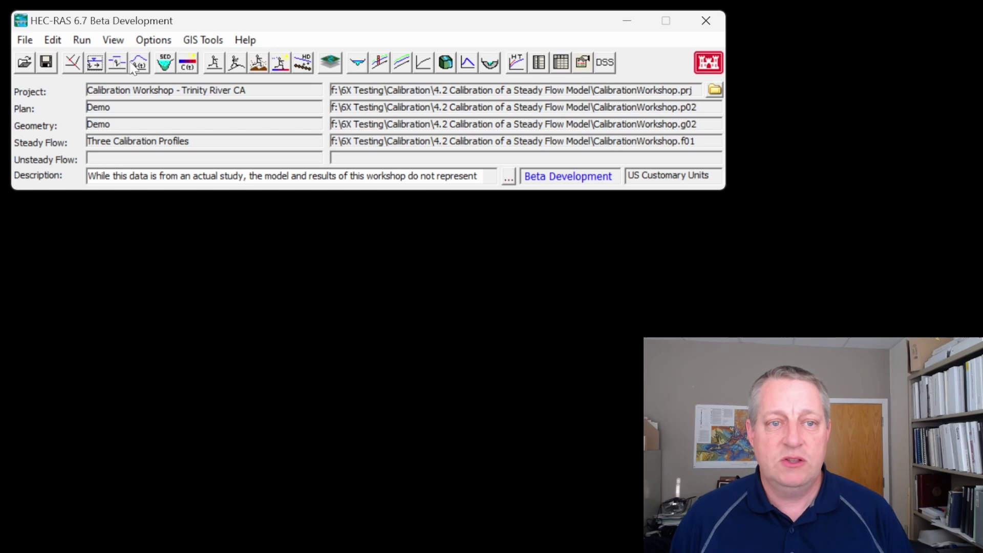
Open the Geometric Data editor and its Manning's n or k values table for Trinity Lew_DC
click(78, 63)
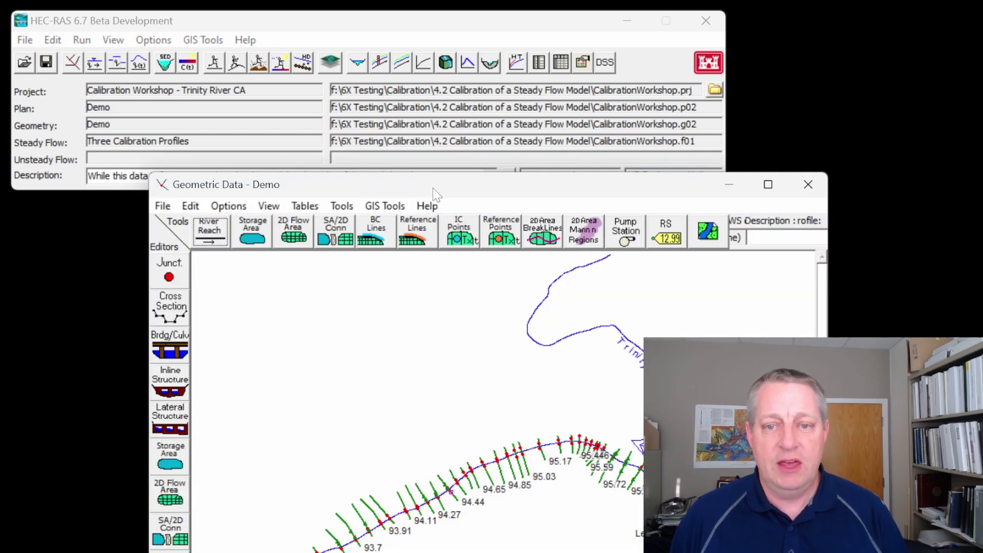
drag(297, 184, 156, 31)
click(30, 154)
drag(209, 105, 378, 82)
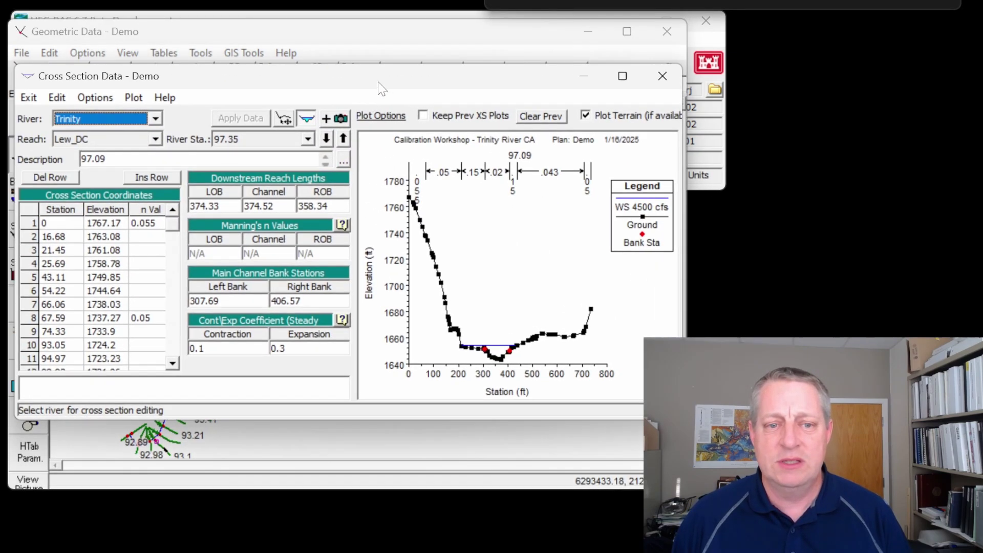
click(662, 76)
click(165, 54)
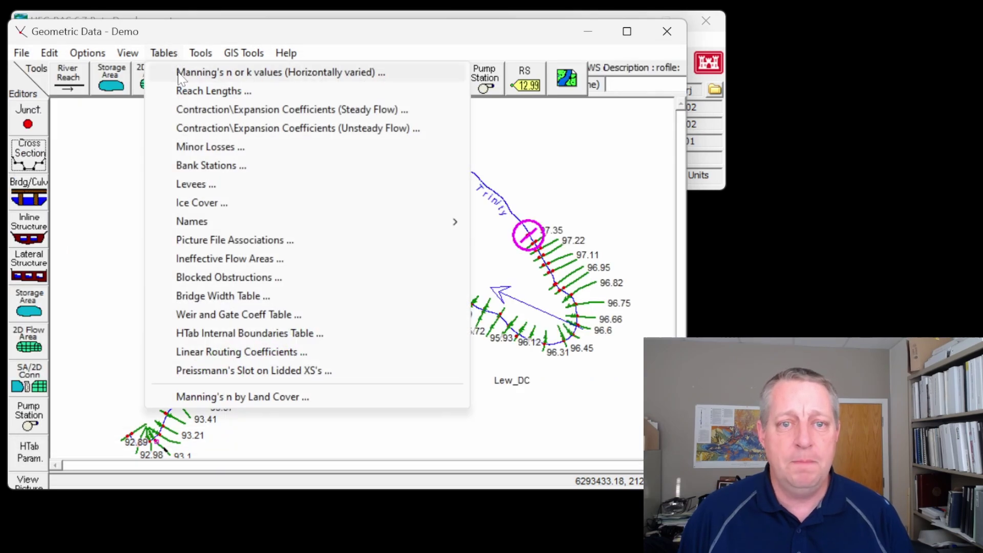
click(182, 74)
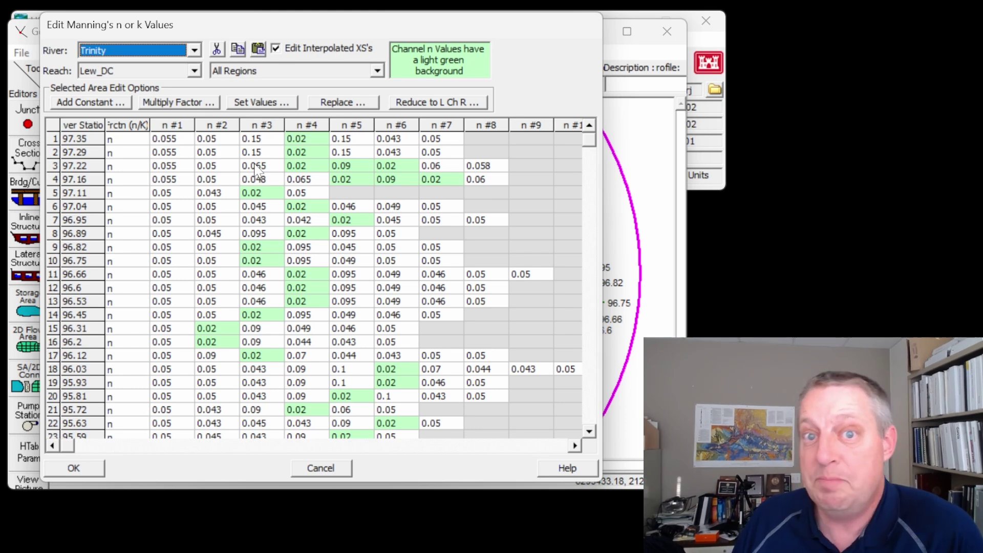
Filter to Main Channel Only, check the 0.02 and 0.09 n values, then close the table
click(352, 72)
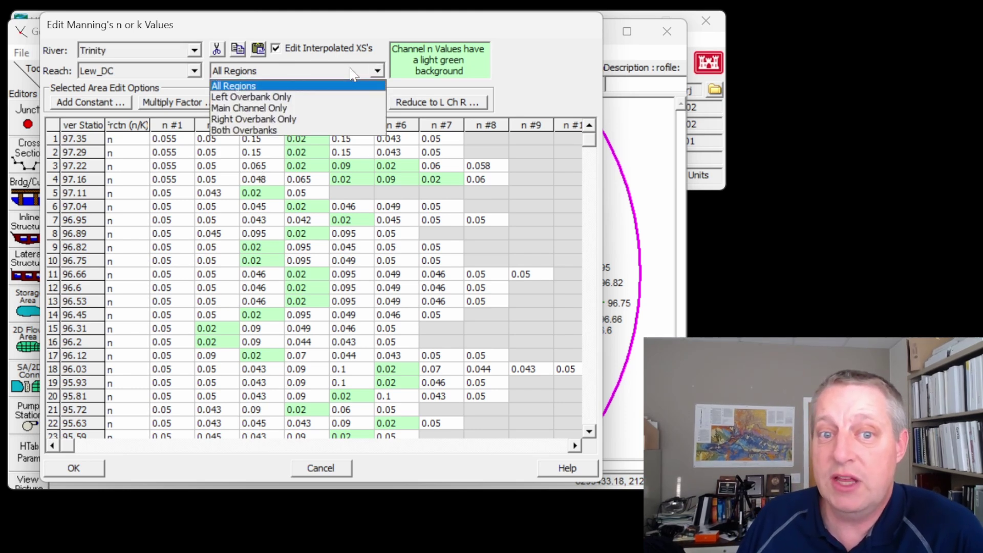
click(342, 109)
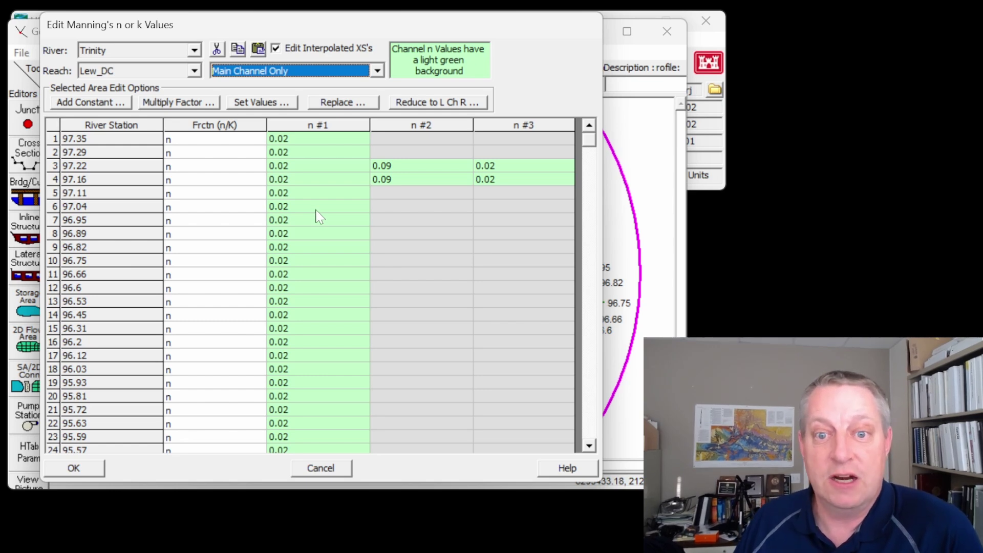
click(290, 137)
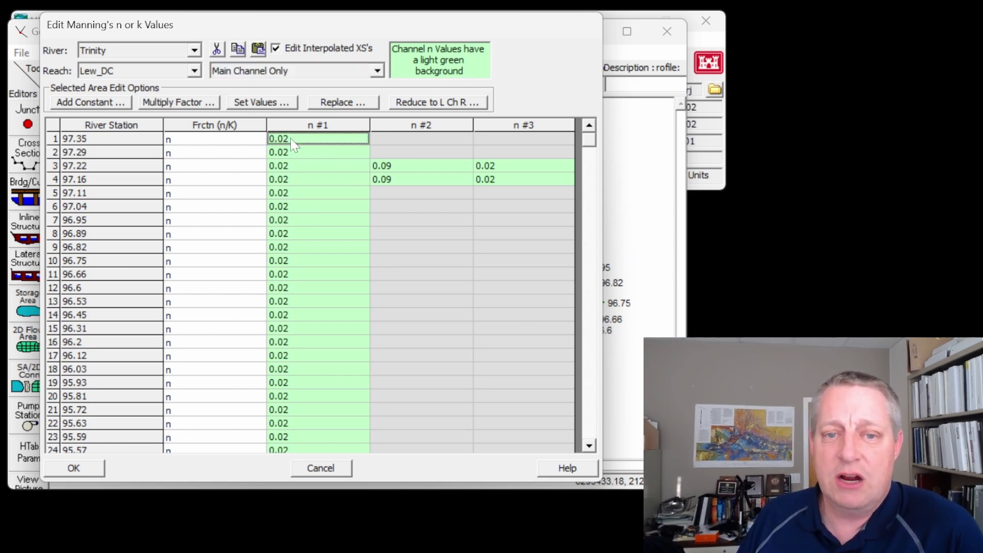
click(304, 220)
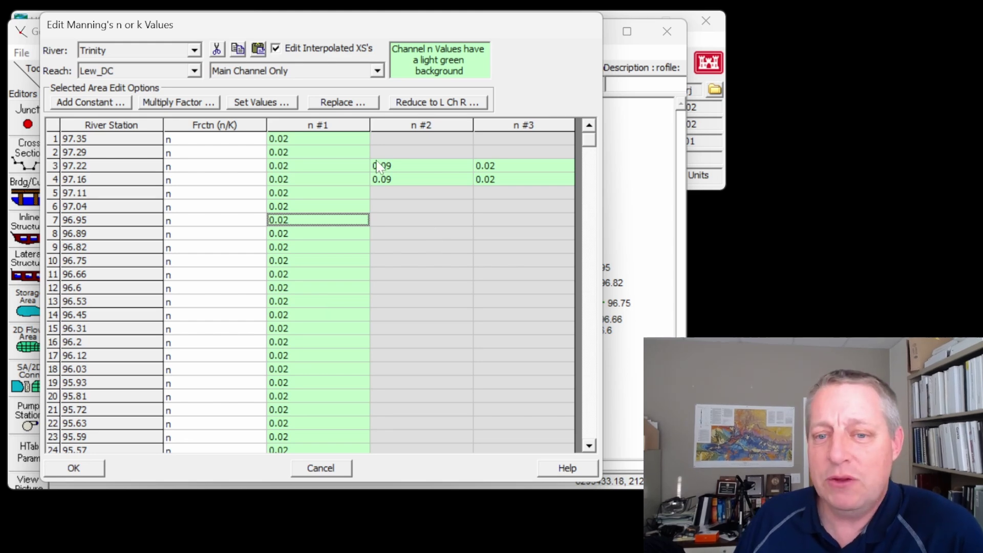
click(398, 166)
click(401, 182)
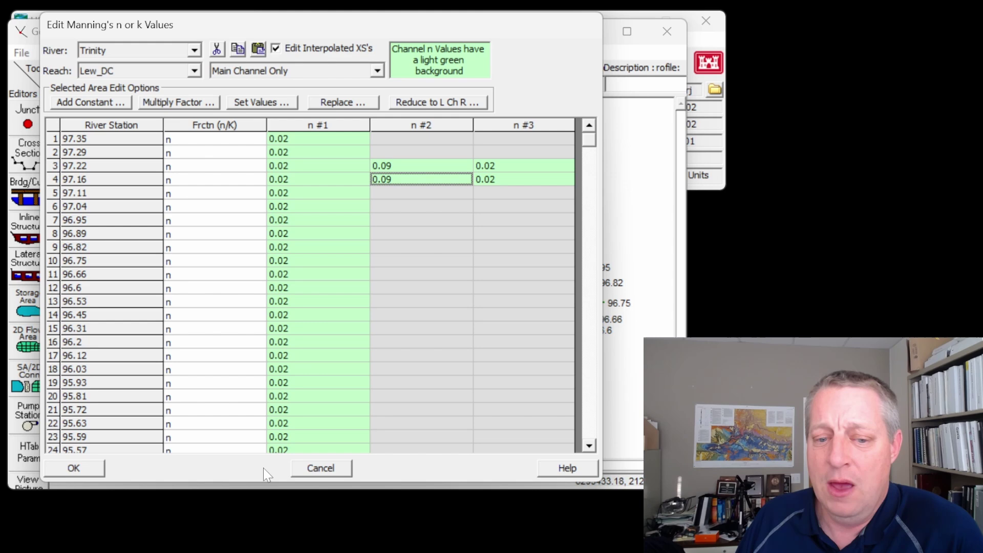
click(93, 472)
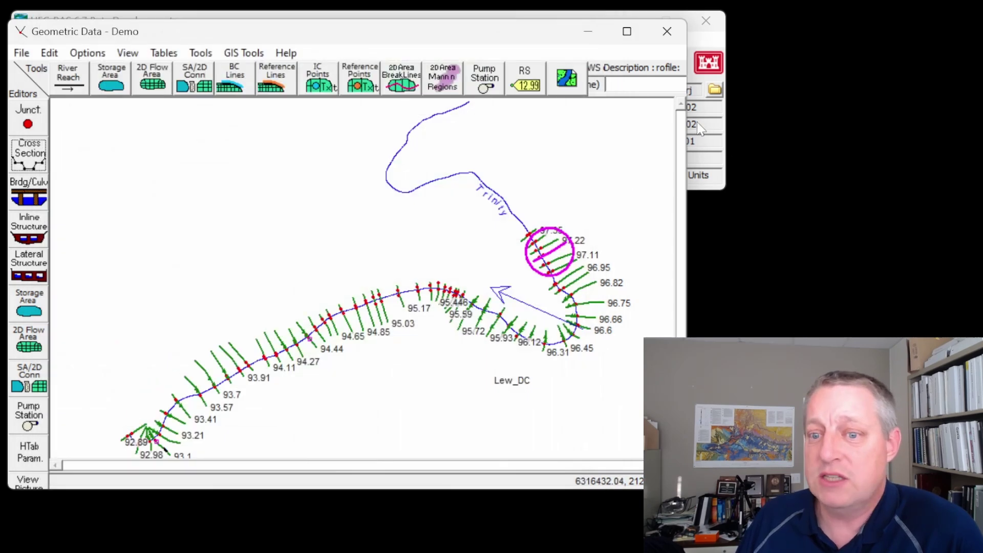
Show the station 97.22 cross section zoomed to stations 700–1000 and elevations 1640–1680
click(703, 127)
click(358, 62)
drag(496, 393, 397, 364)
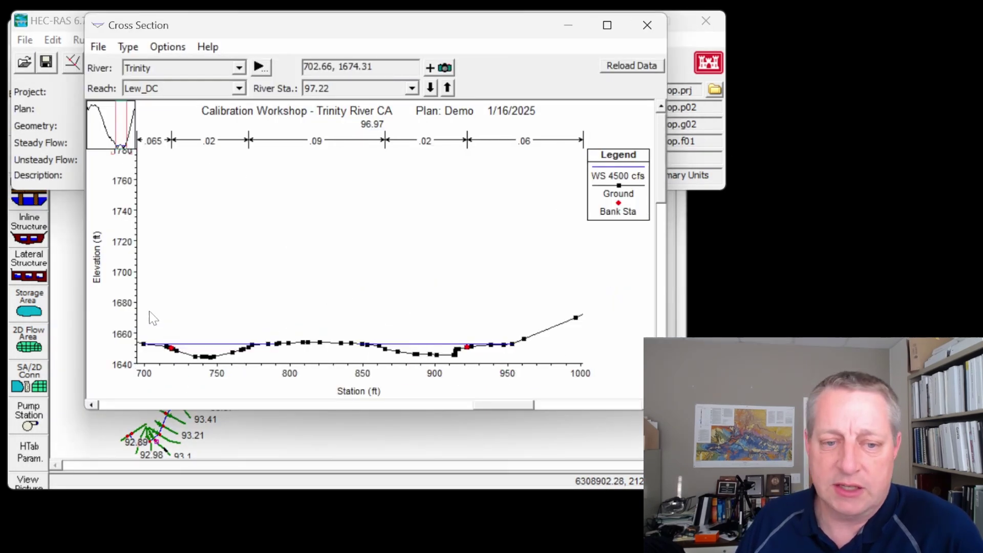
drag(132, 365, 132, 365)
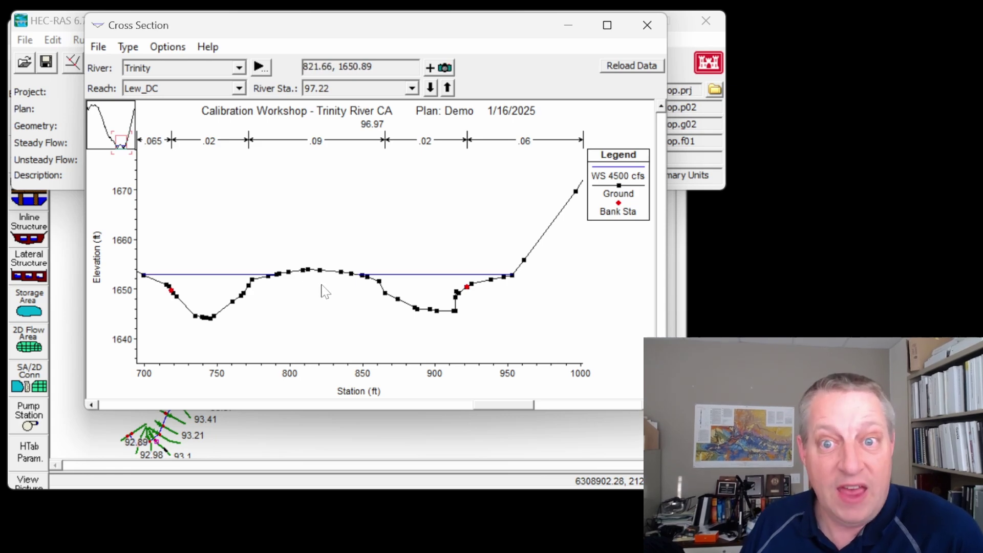
Open the Manning's n table in the geometry editor showing main-channel values only
click(657, 27)
click(164, 53)
click(263, 68)
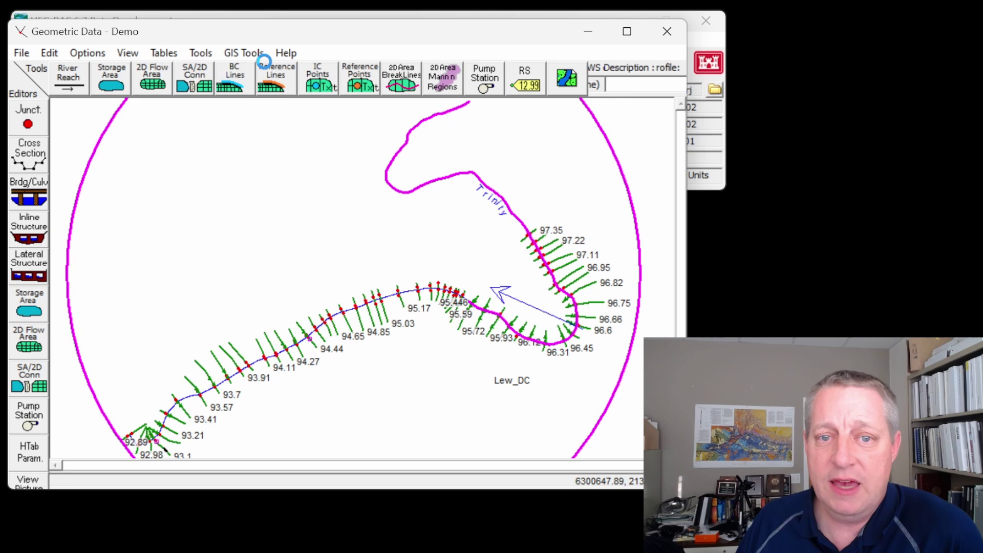
click(377, 71)
click(251, 108)
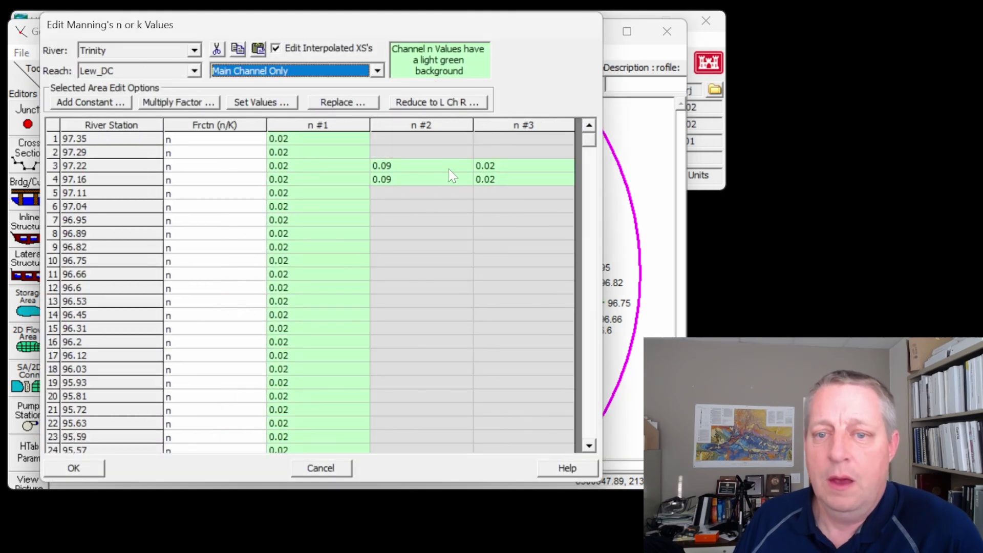
Replace 0.02 with 0.032 across columns n #1 to n #3 and accept the table
drag(328, 125, 500, 125)
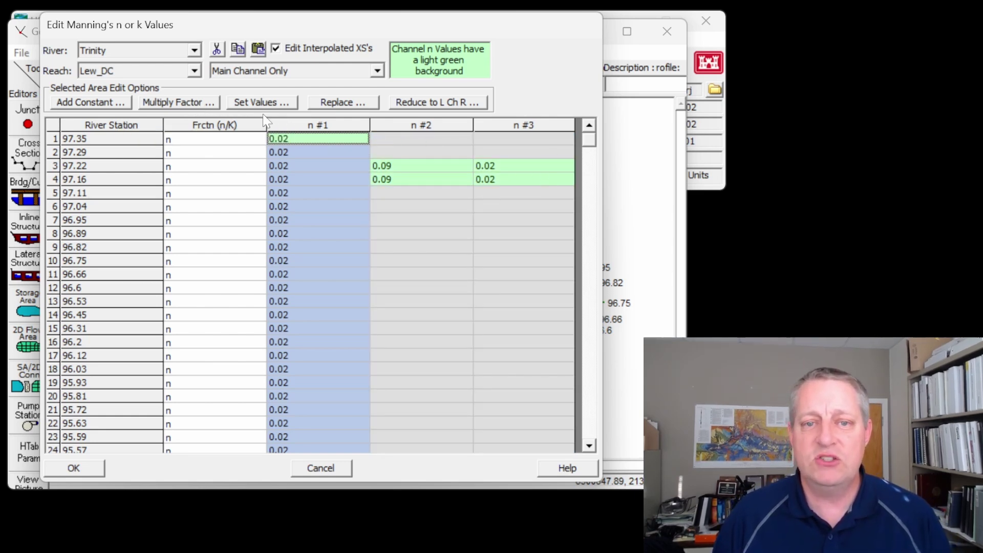
drag(315, 128, 527, 127)
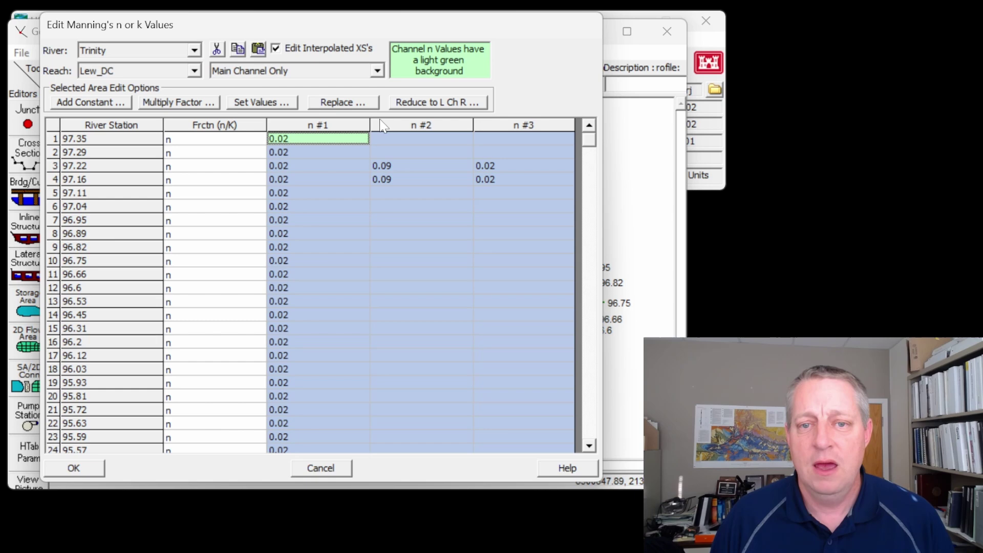
click(343, 102)
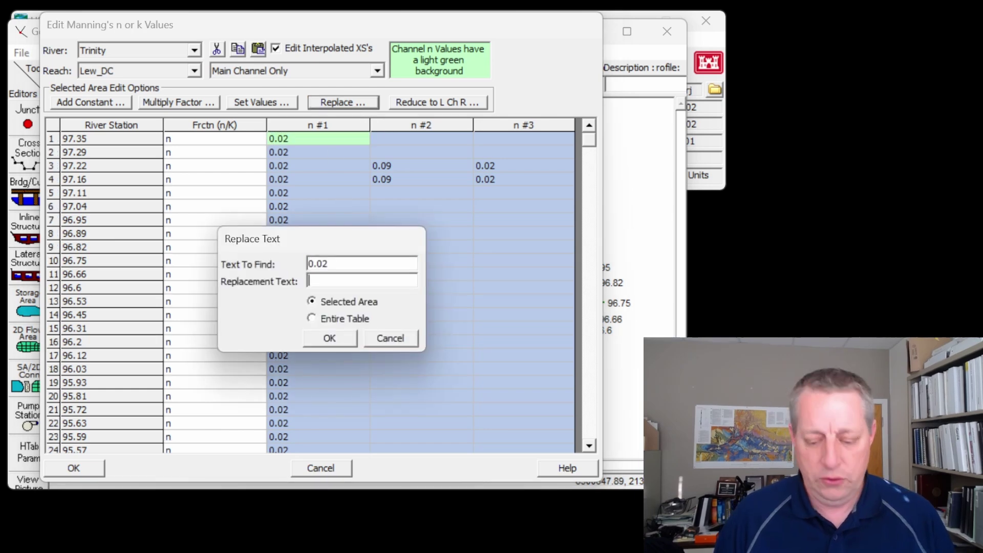
text(0.032)
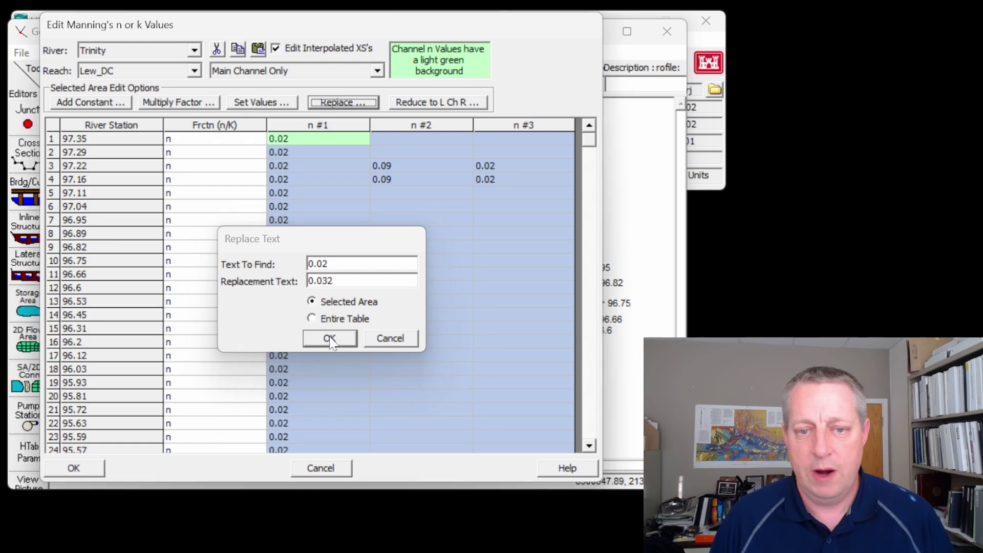
click(330, 337)
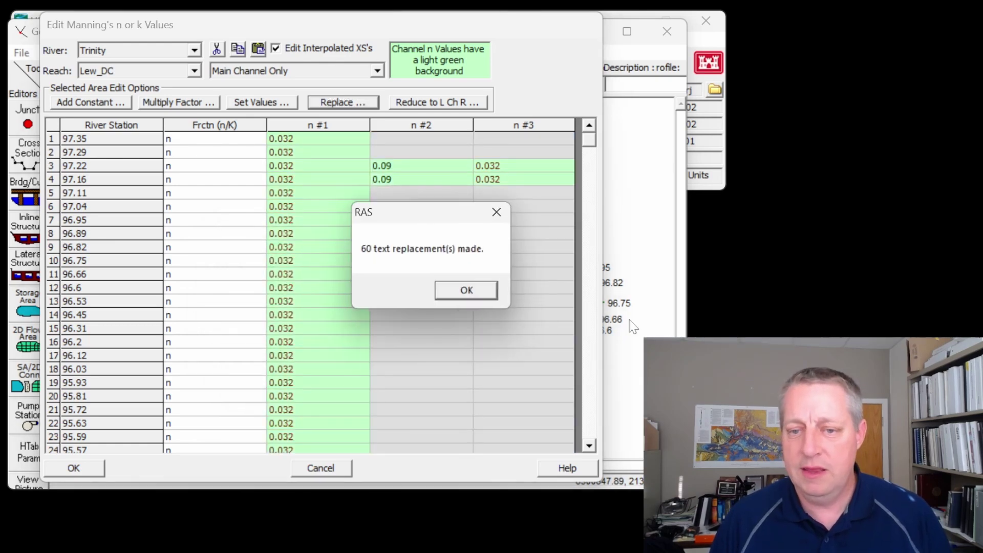
click(495, 290)
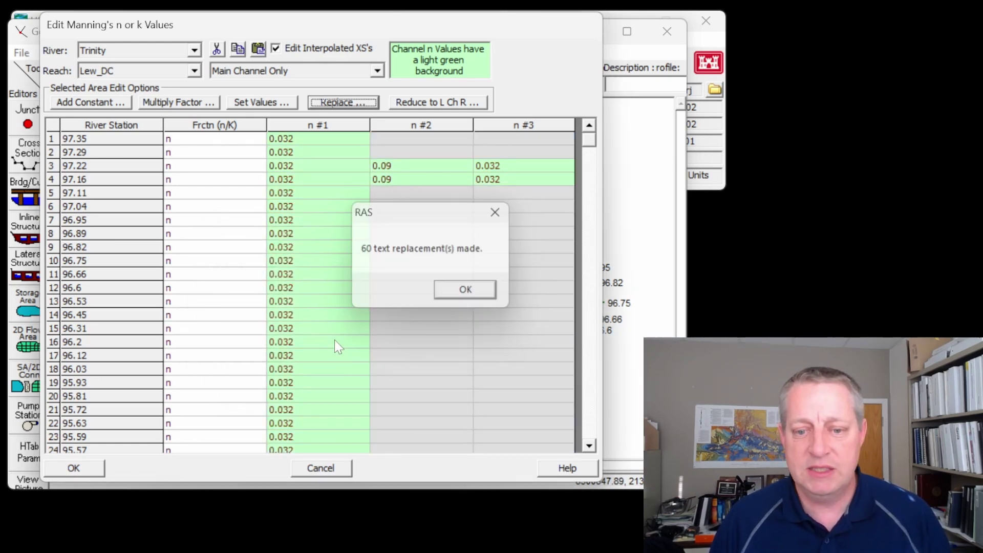
click(89, 468)
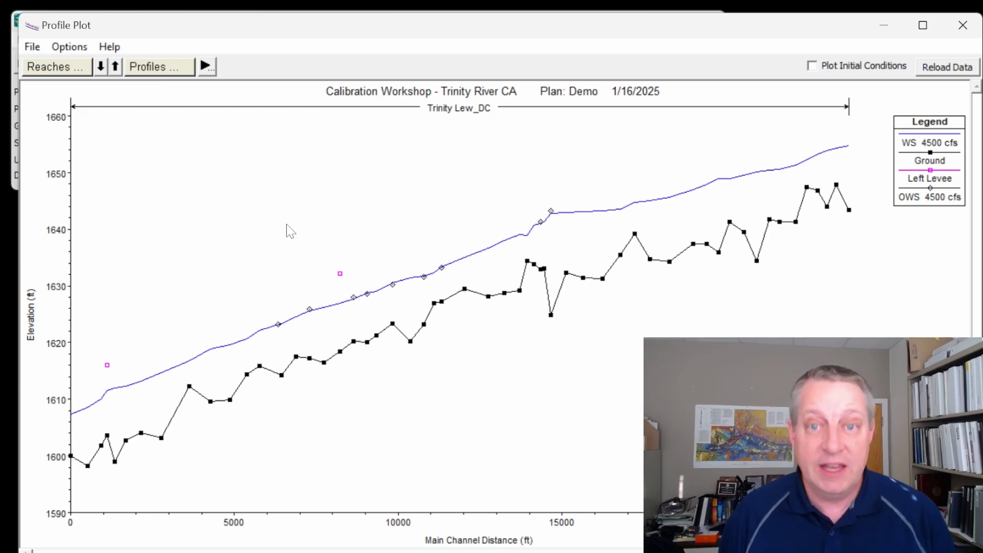
Add the 7000 cfs profile to the profile plot alongside 4500 cfs
right_click(149, 148)
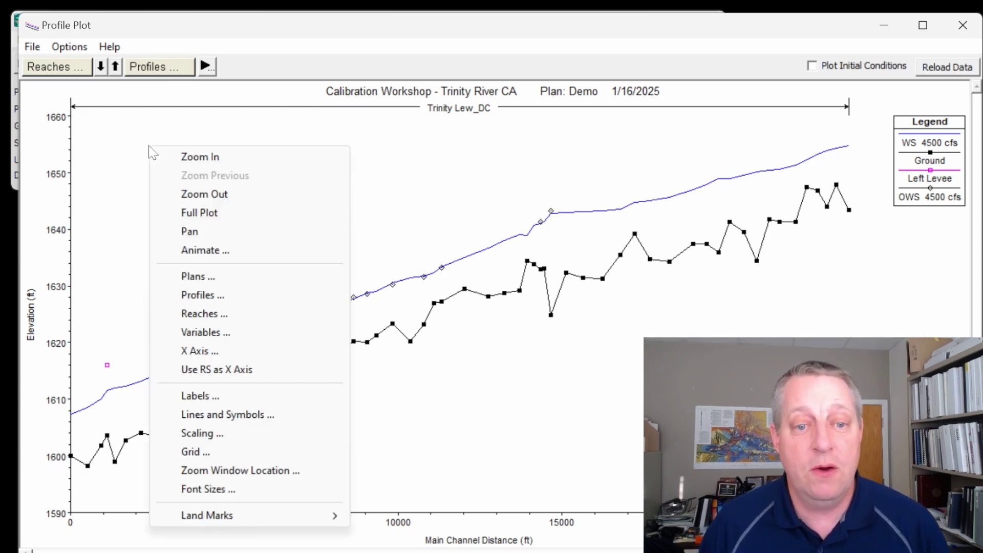
click(195, 295)
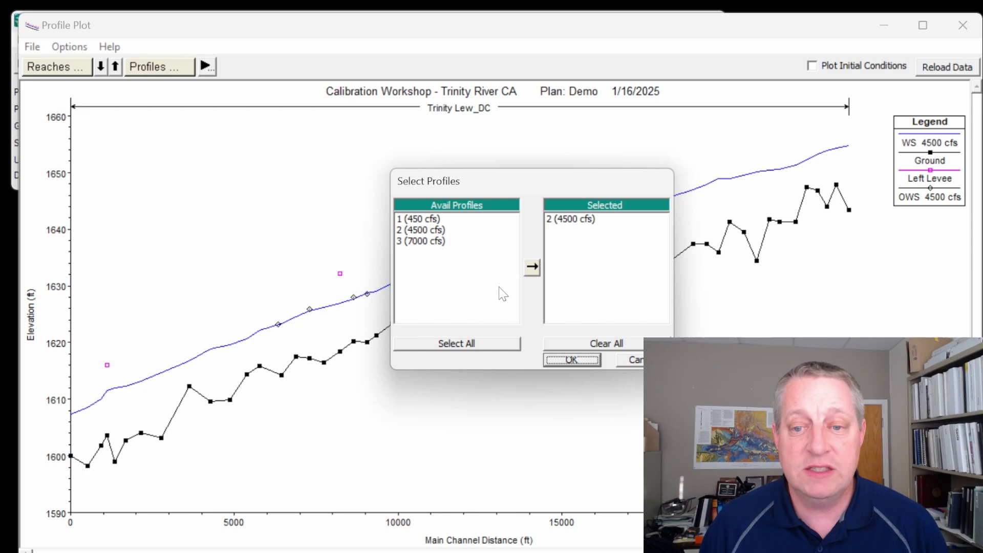
double_click(445, 243)
click(576, 361)
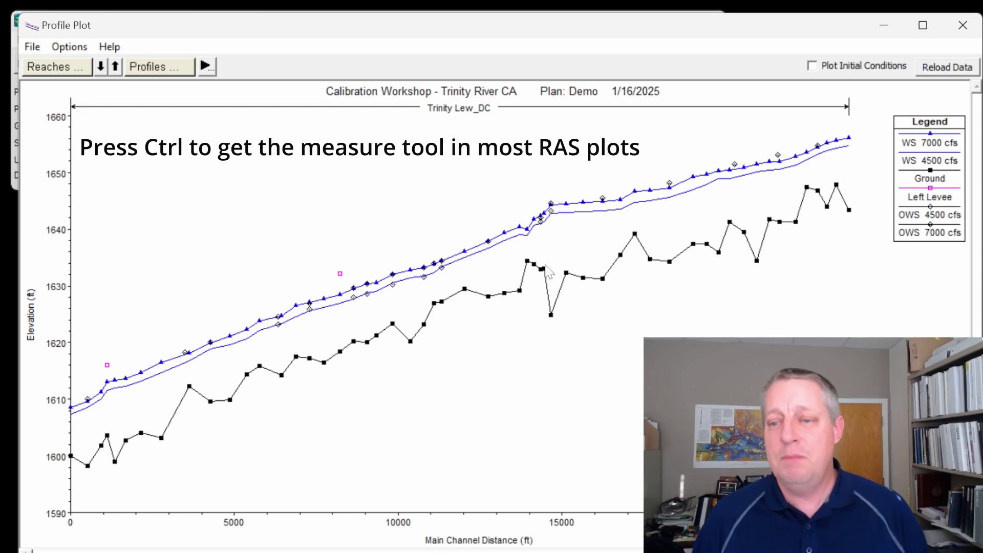
Measure the 7000 cfs water-surface slope (0.00244) and the ground slope along the reach
drag(529, 262, 842, 194)
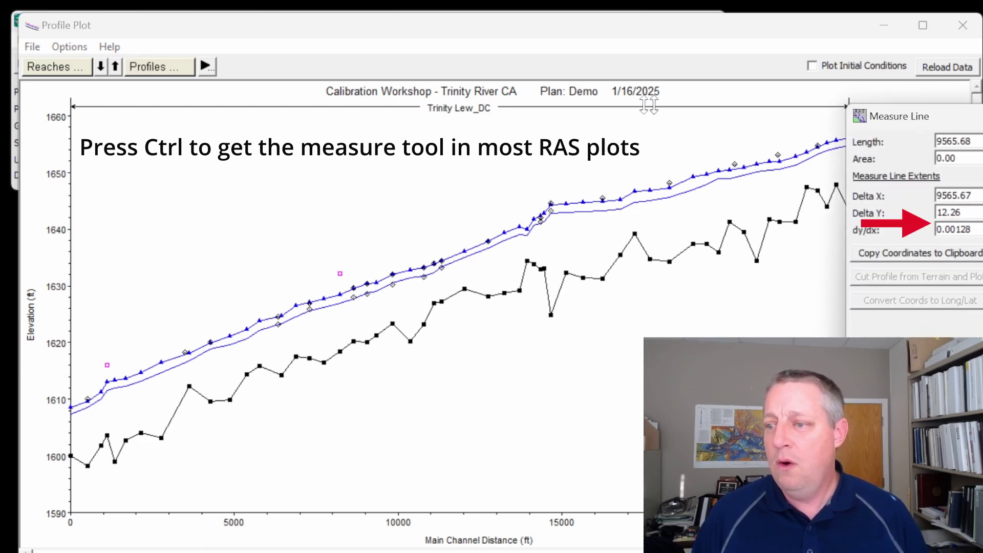
key(ctrl)
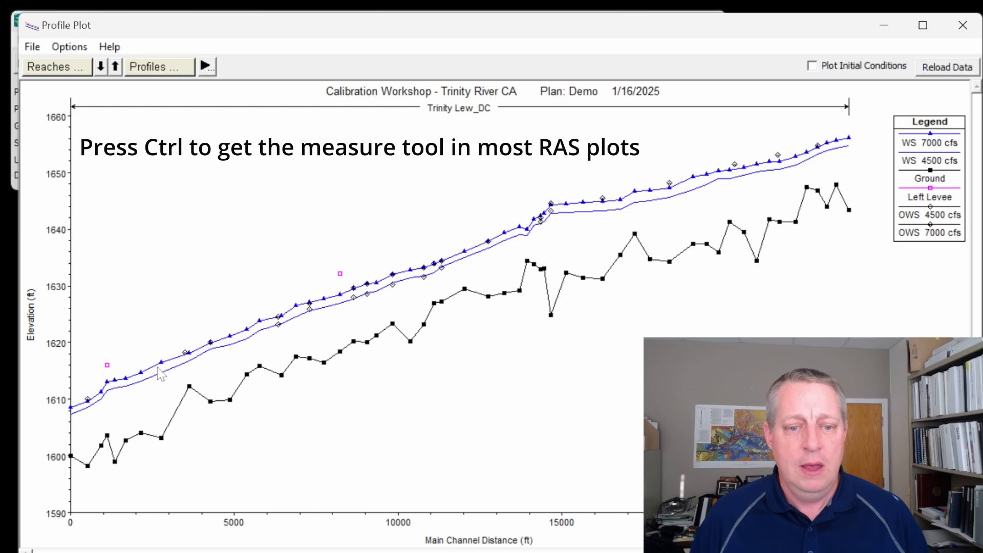
click(71, 458)
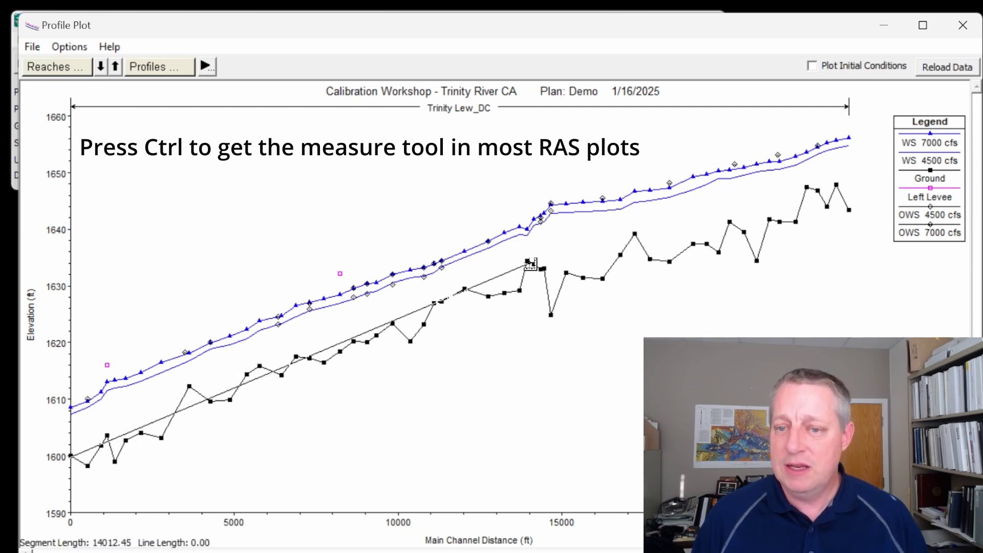
double_click(527, 263)
drag(626, 279, 370, 159)
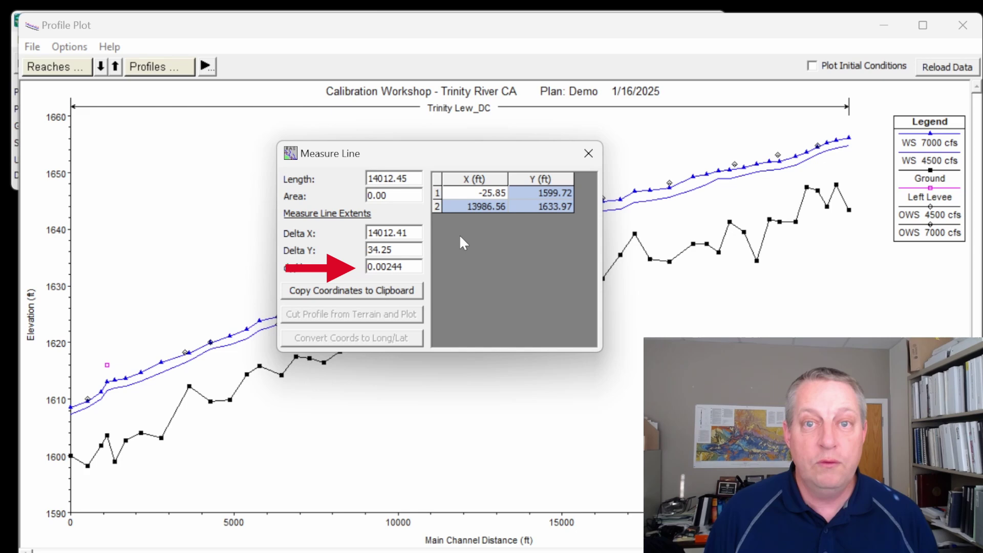
click(589, 153)
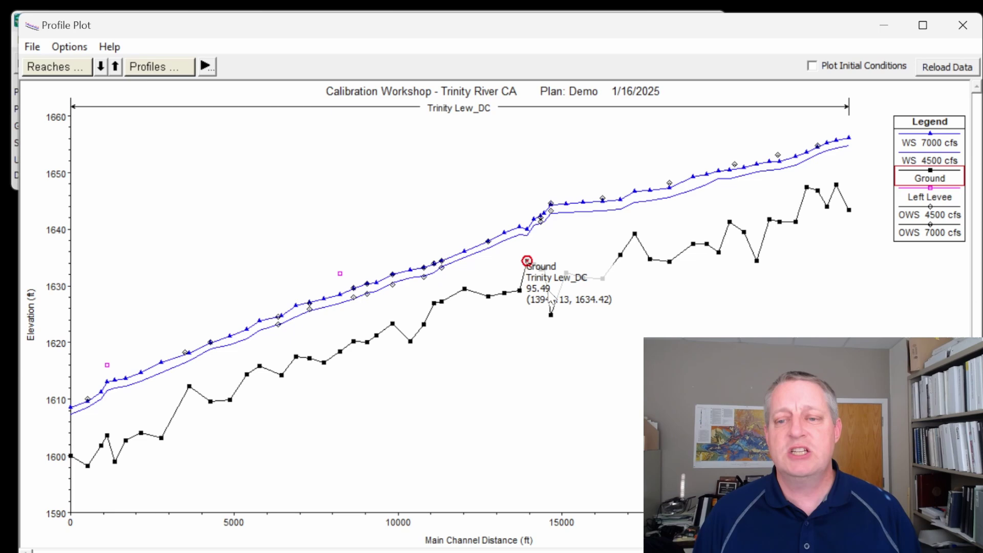
Open the Demo geometry's Manning's n table filtered to main-channel values only
click(962, 25)
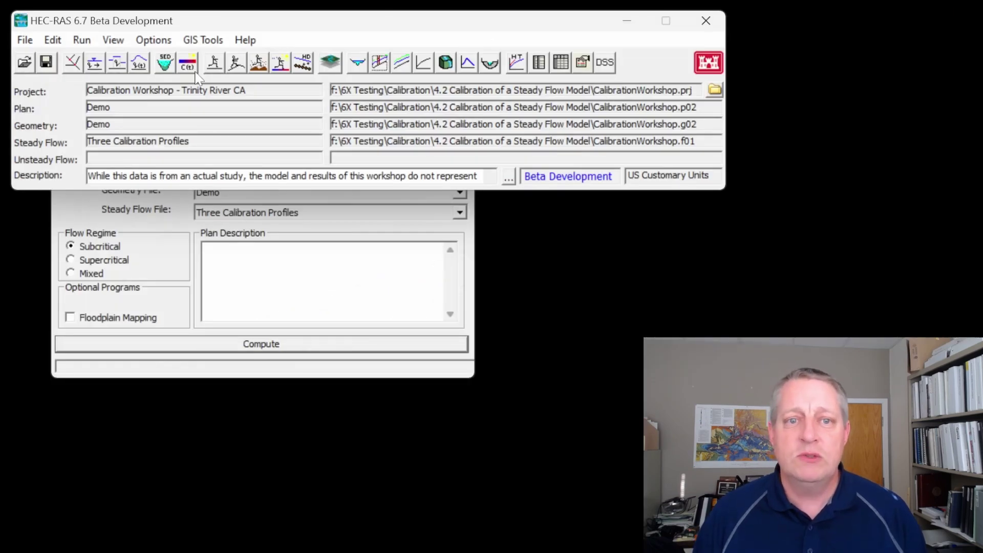
click(74, 62)
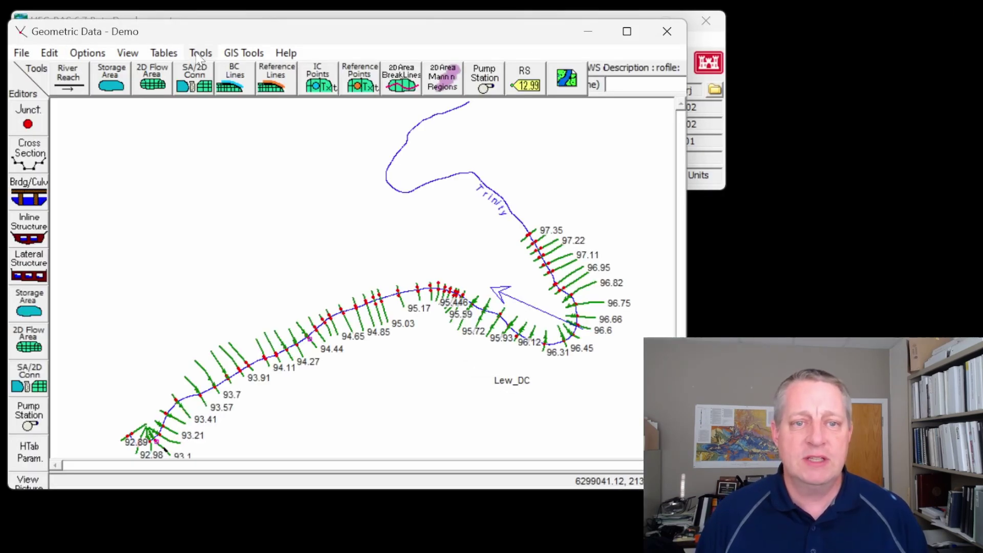
click(200, 54)
mouse_move(164, 54)
click(172, 70)
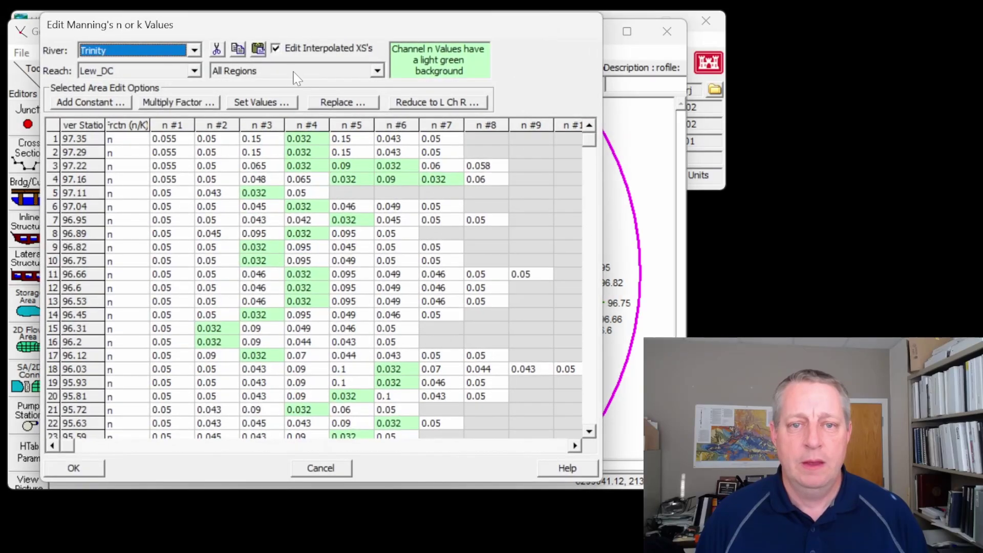
click(297, 72)
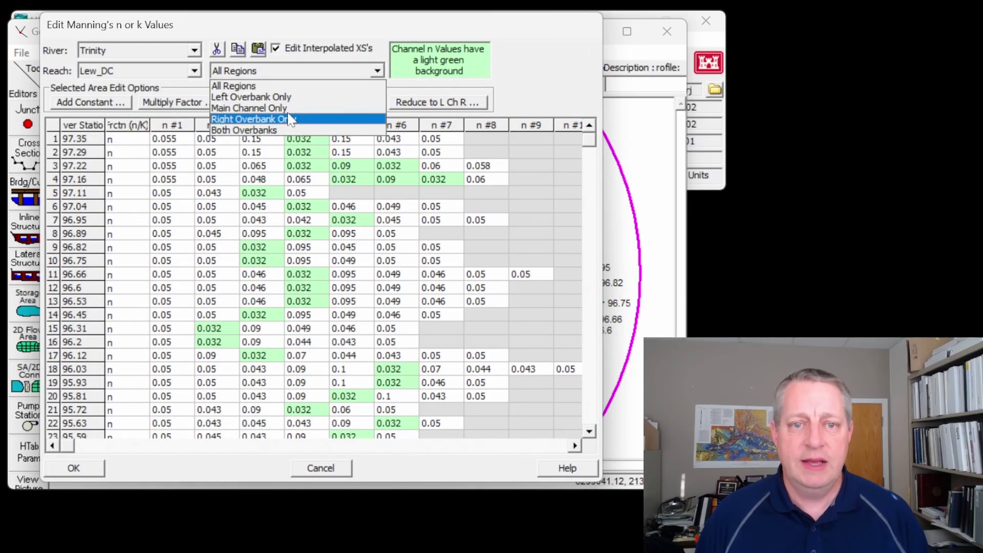
click(287, 105)
Replace 0.032 with 0.036 for stations 97.35 through 95.49 and accept the table
click(194, 343)
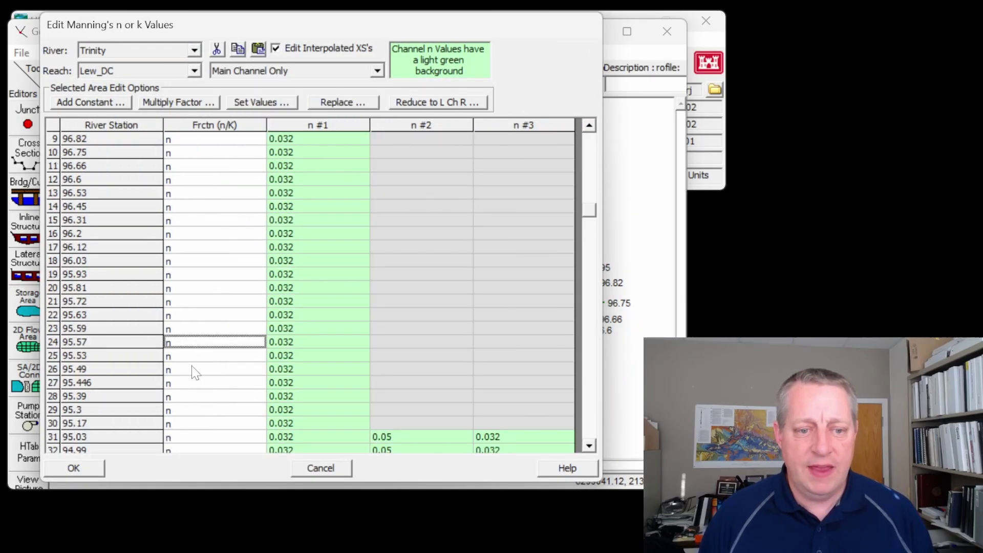
click(191, 369)
click(143, 369)
scroll(150, 364, up, 3)
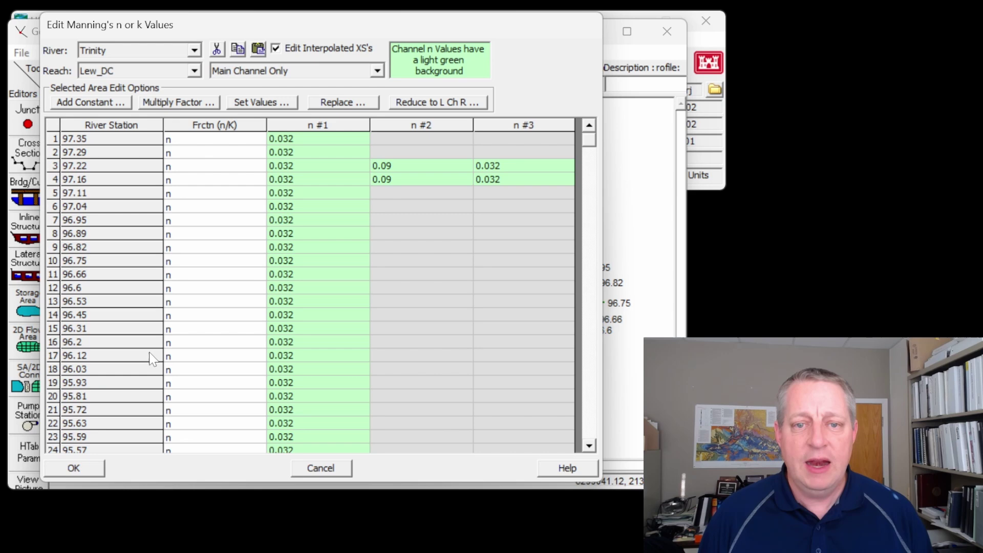
shift+click(140, 143)
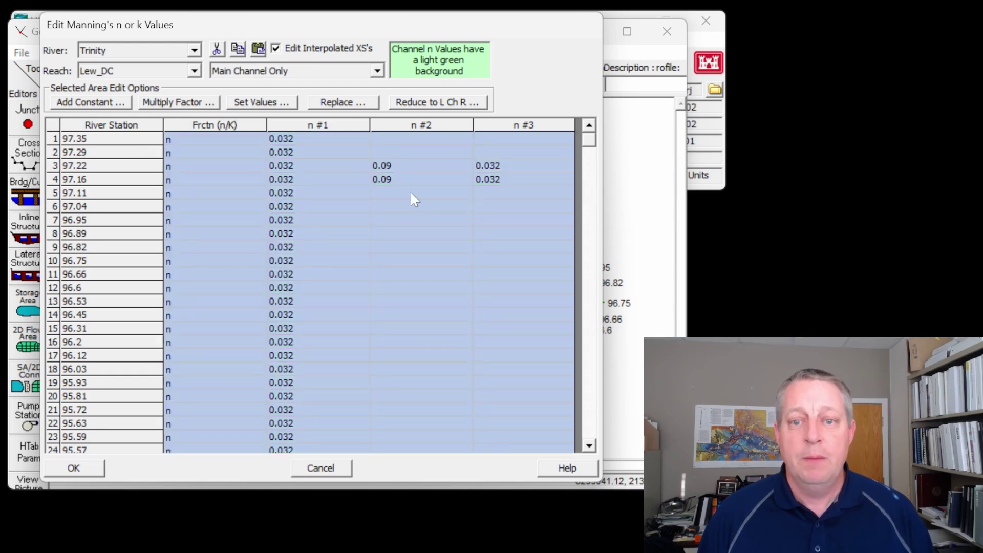
click(346, 104)
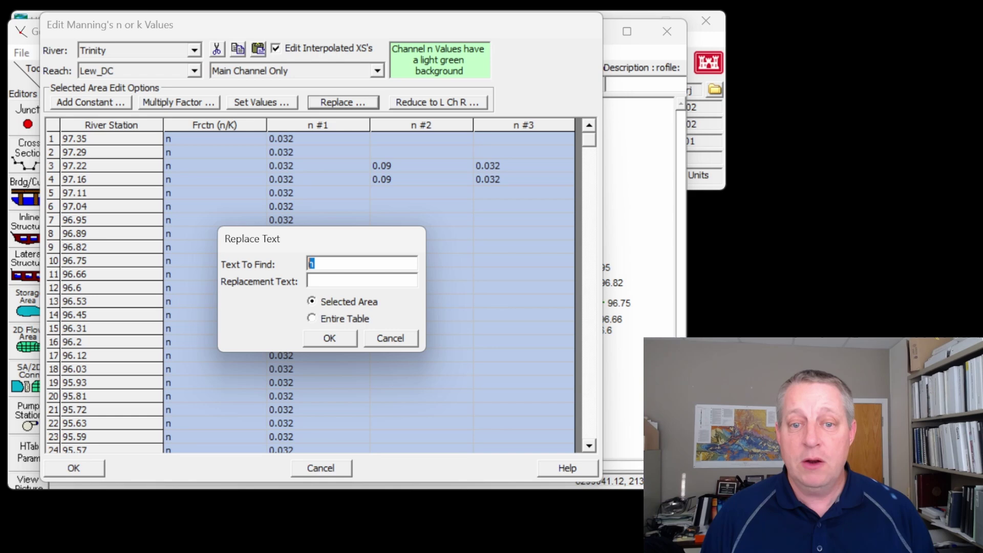
text(0.03)
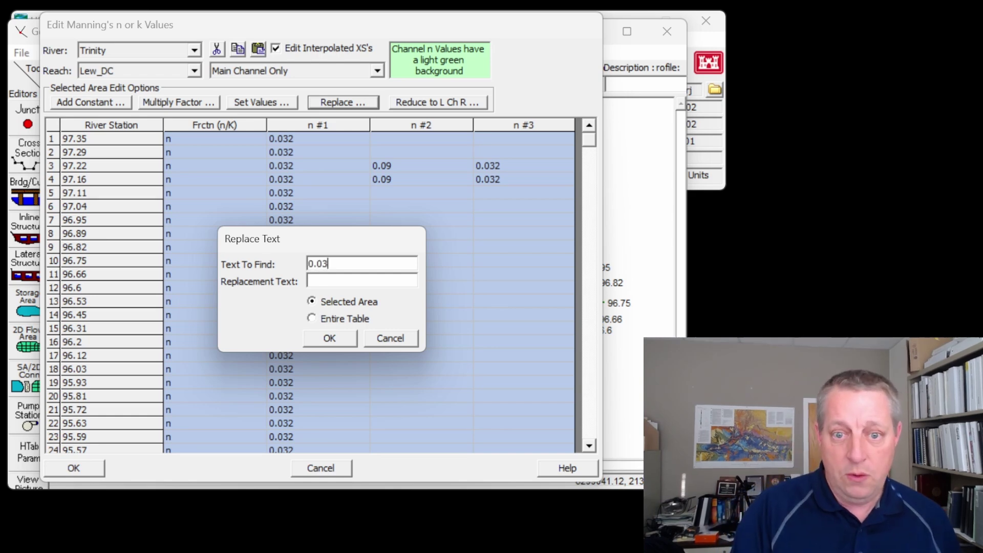
text(2)
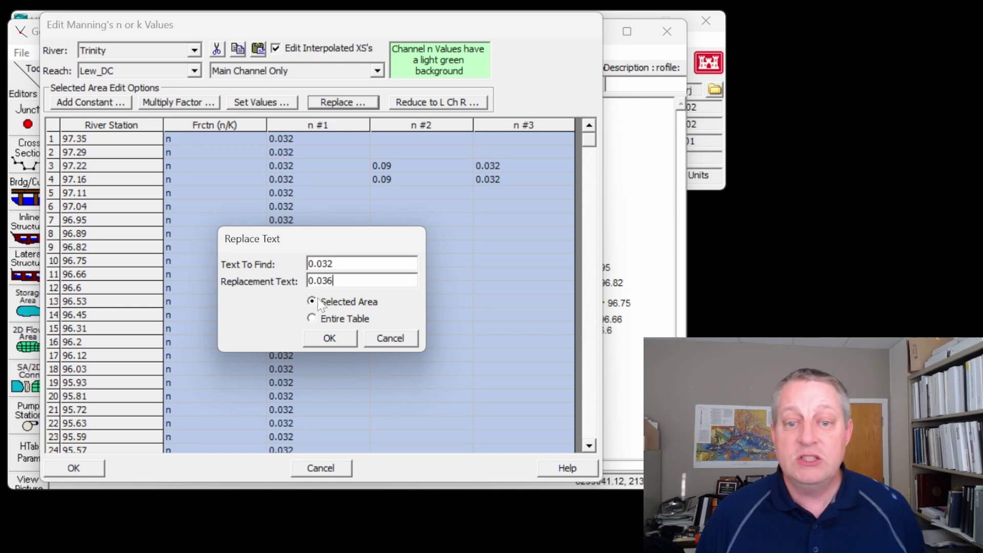
click(326, 337)
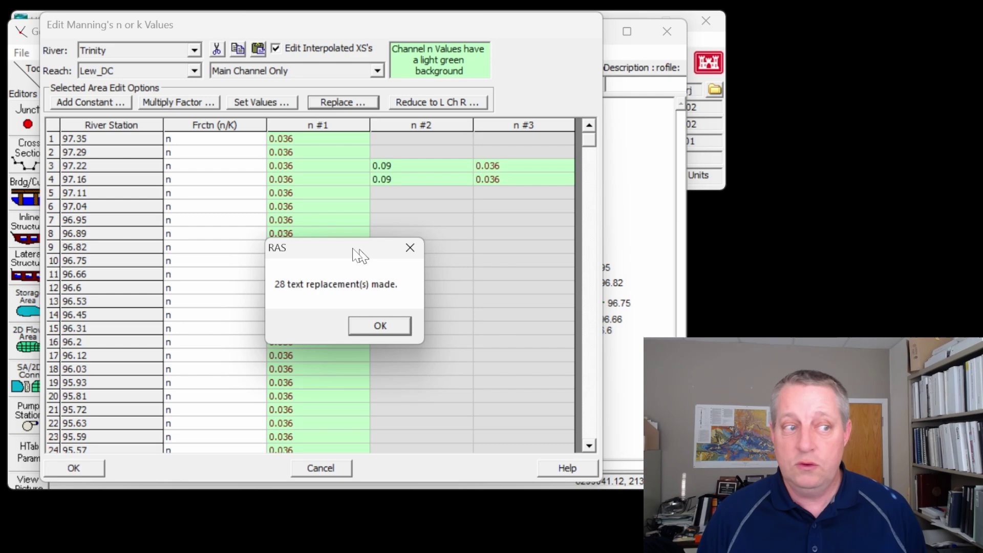
click(370, 323)
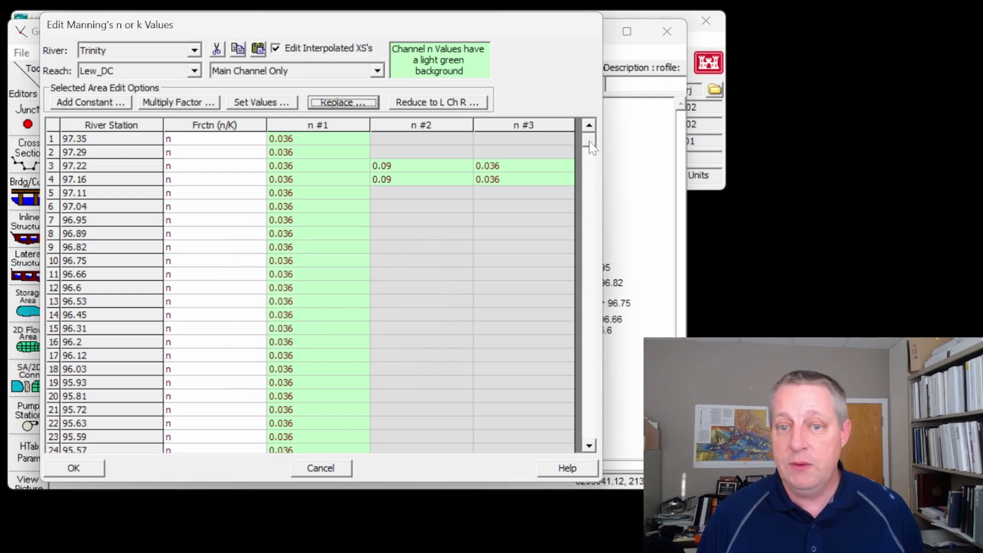
drag(589, 139, 594, 246)
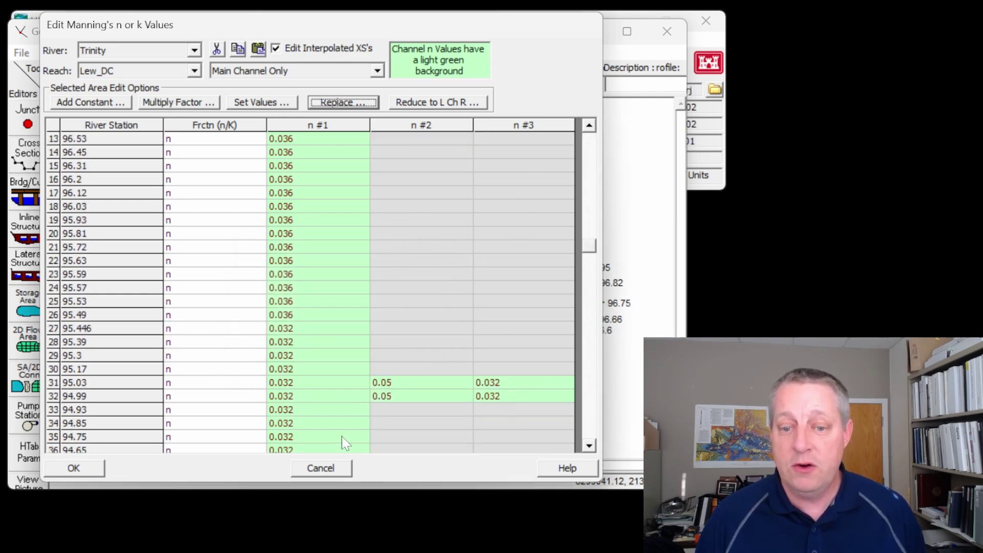
click(92, 468)
Recompute the steady flow plan and add the 450 cfs profile to the profile plot
click(667, 31)
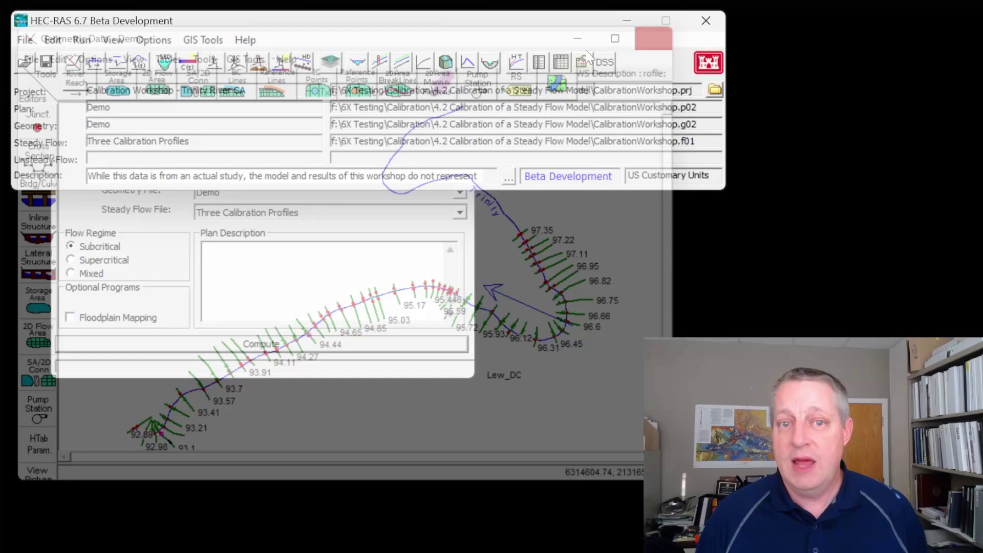
click(274, 348)
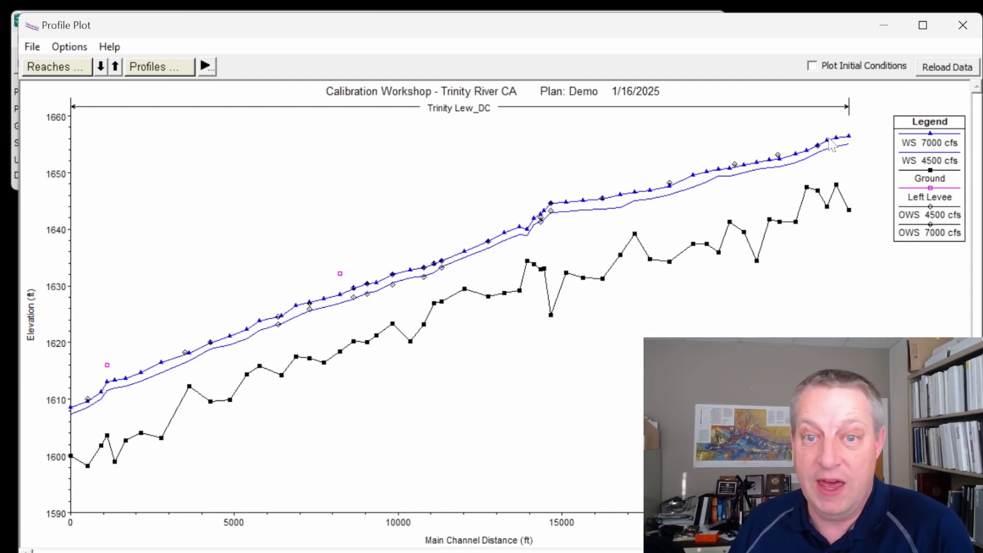
right_click(297, 180)
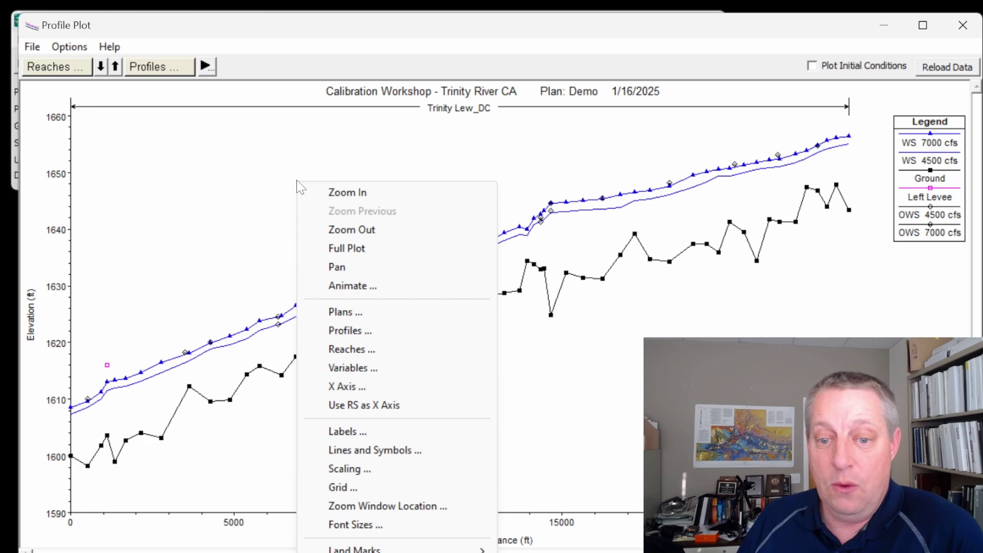
click(346, 331)
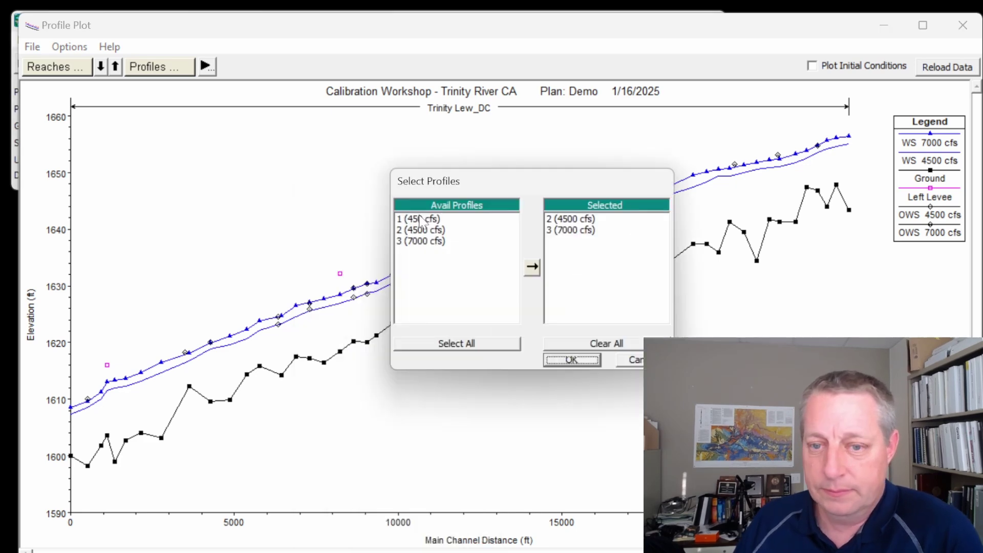
double_click(418, 219)
click(572, 360)
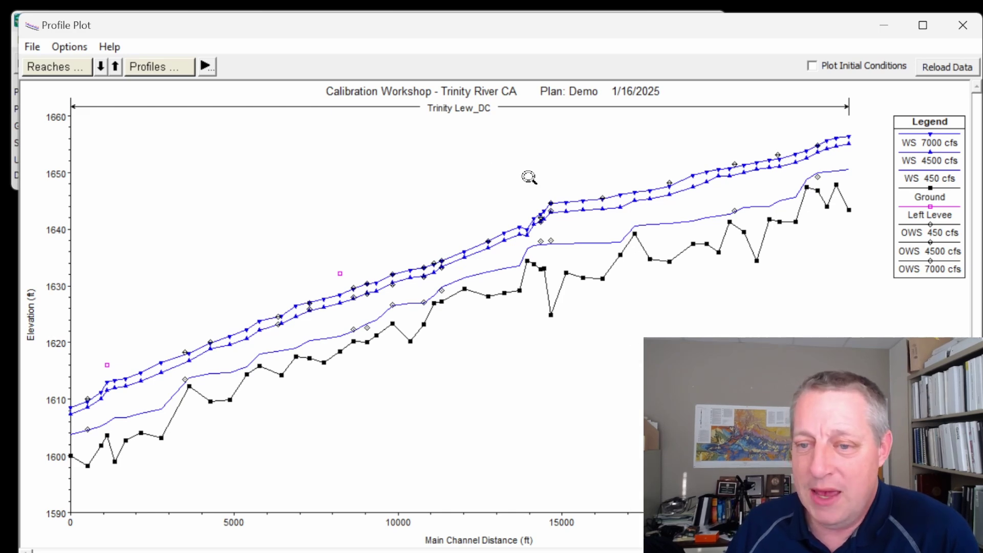
Zoom near 14000–15000 ft, restore the full plot, and read ground elevations at 95.49 and 96.12
drag(527, 176, 599, 352)
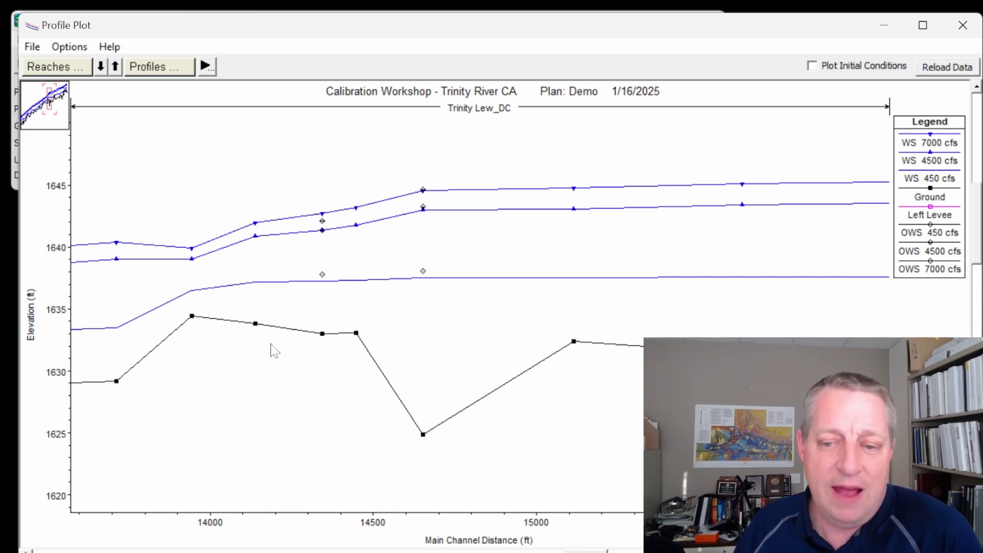
scroll(659, 309, down, 1)
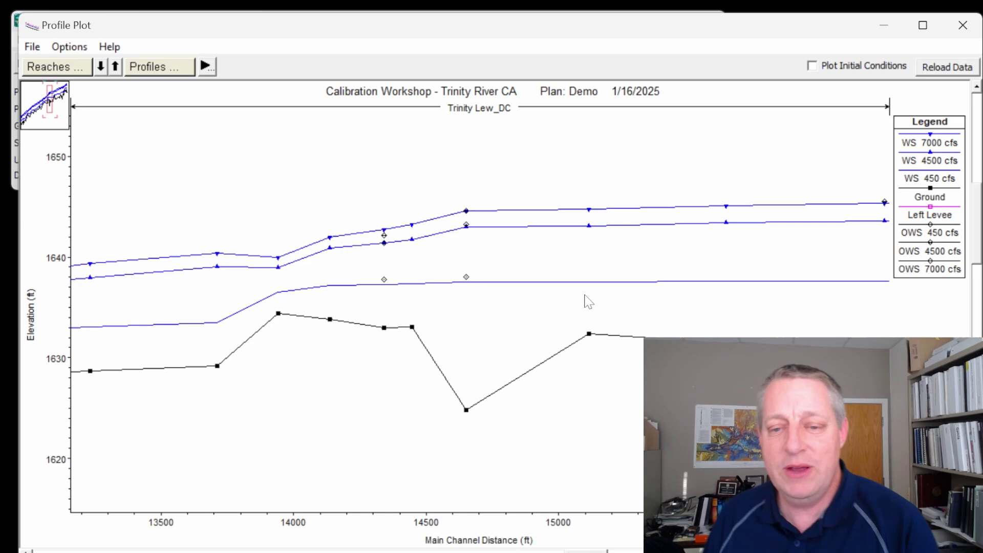
scroll(585, 301, down, 2)
right_click(587, 297)
click(635, 363)
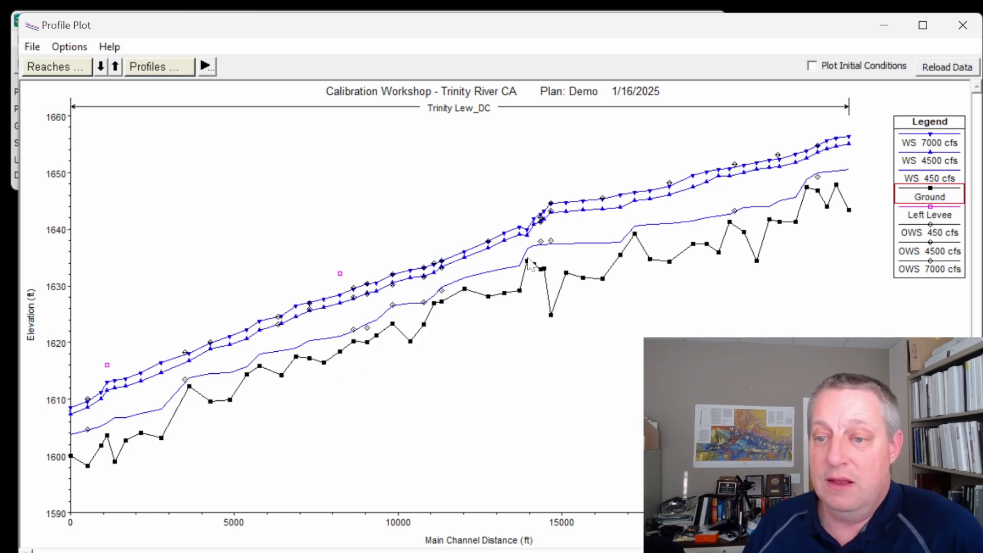
mouse_move(531, 270)
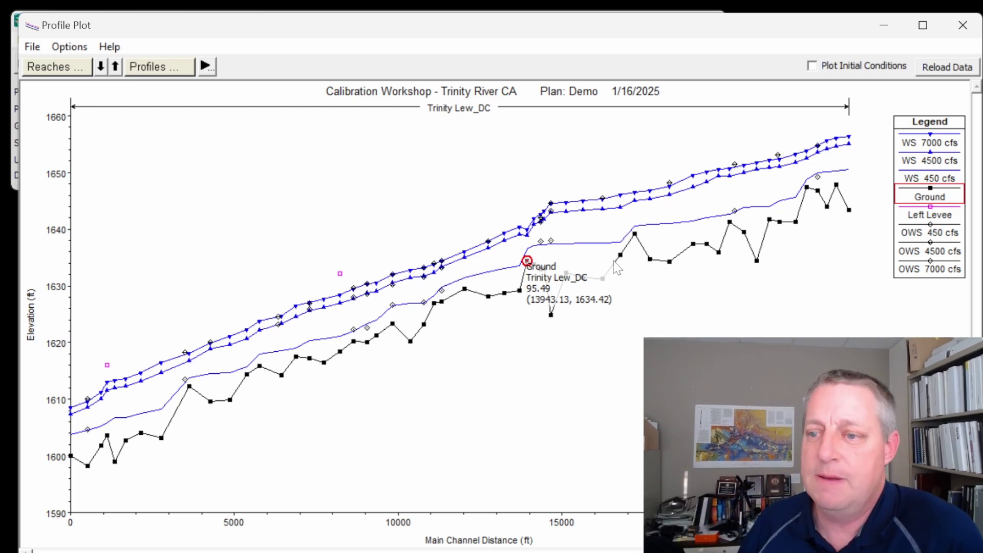
click(653, 294)
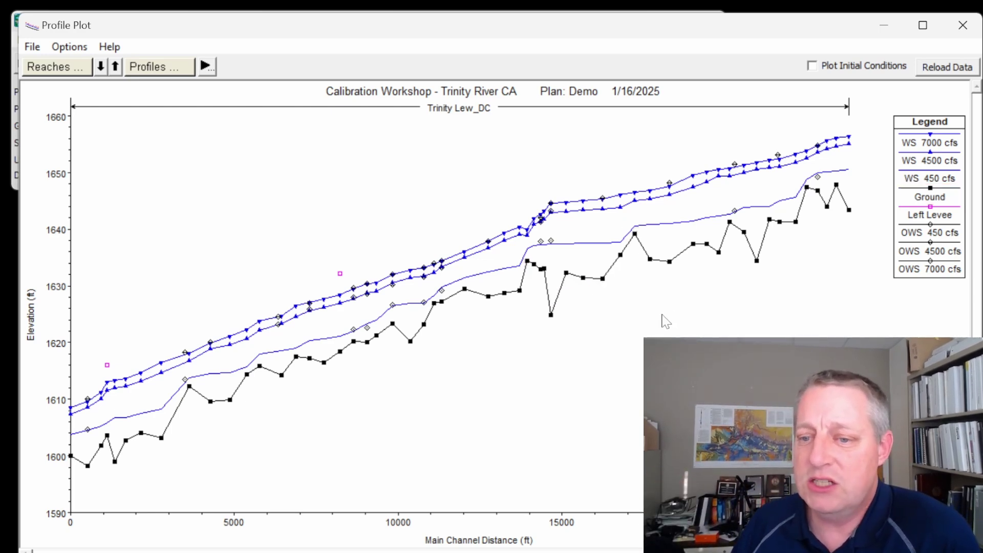
click(528, 263)
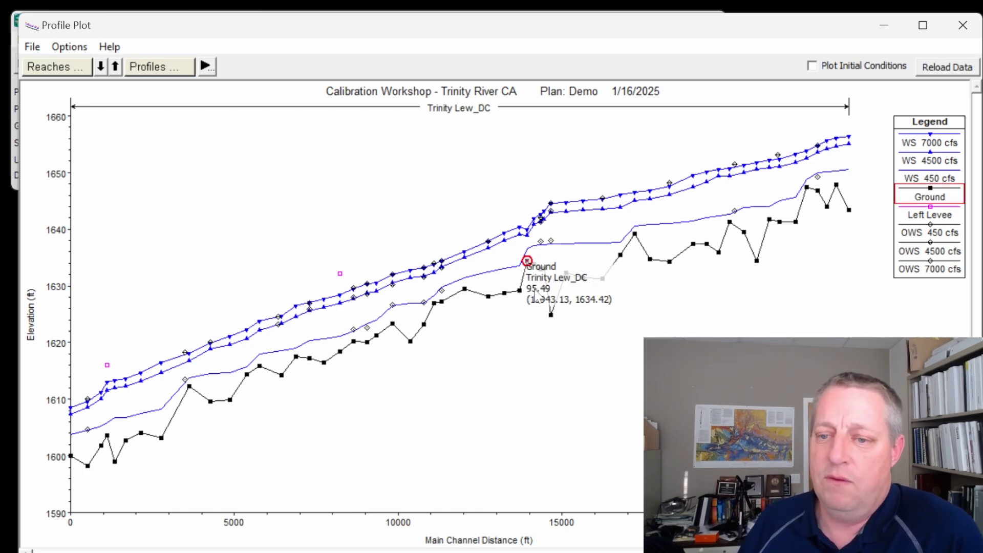
click(635, 234)
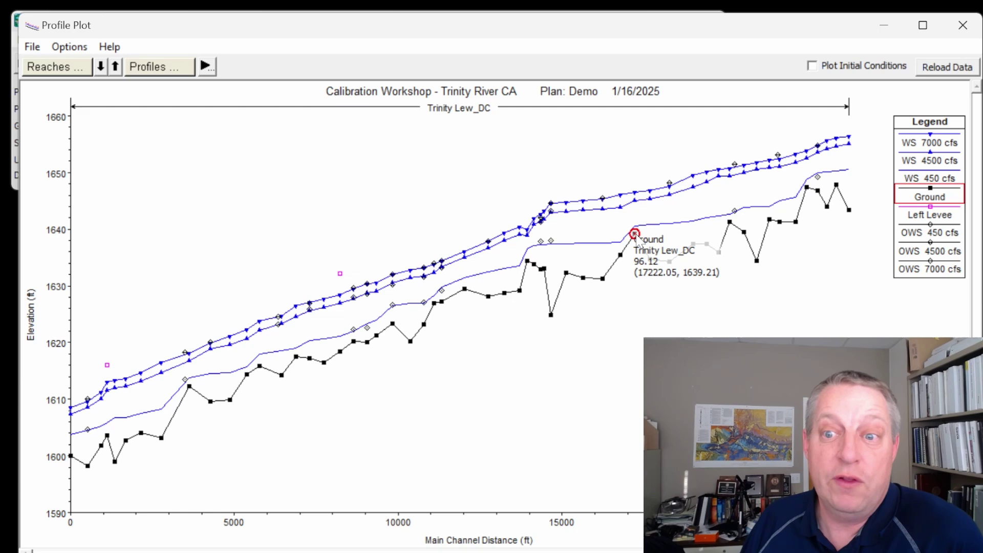
Open the Flow Roughness Factors editor from Geometric Data and add a new station range
click(969, 35)
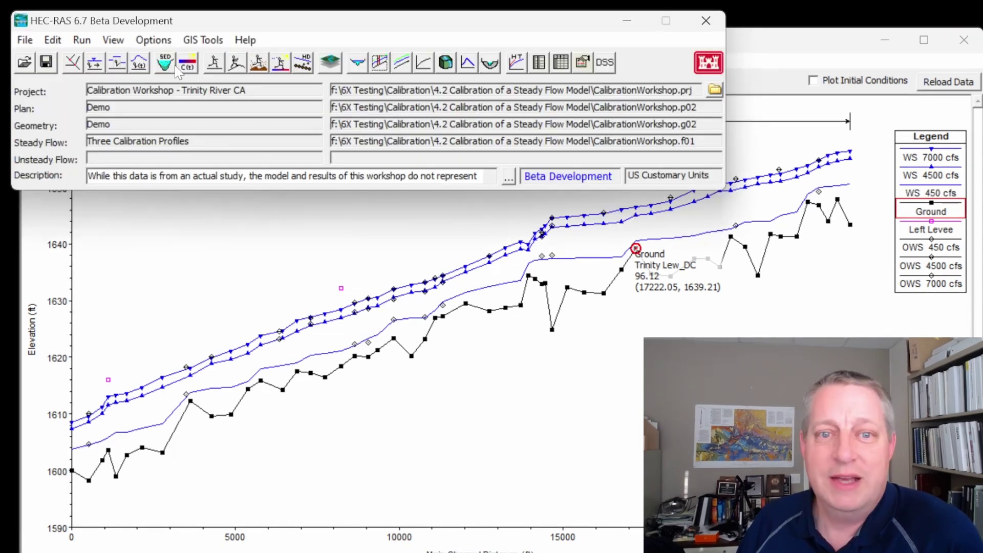
click(72, 65)
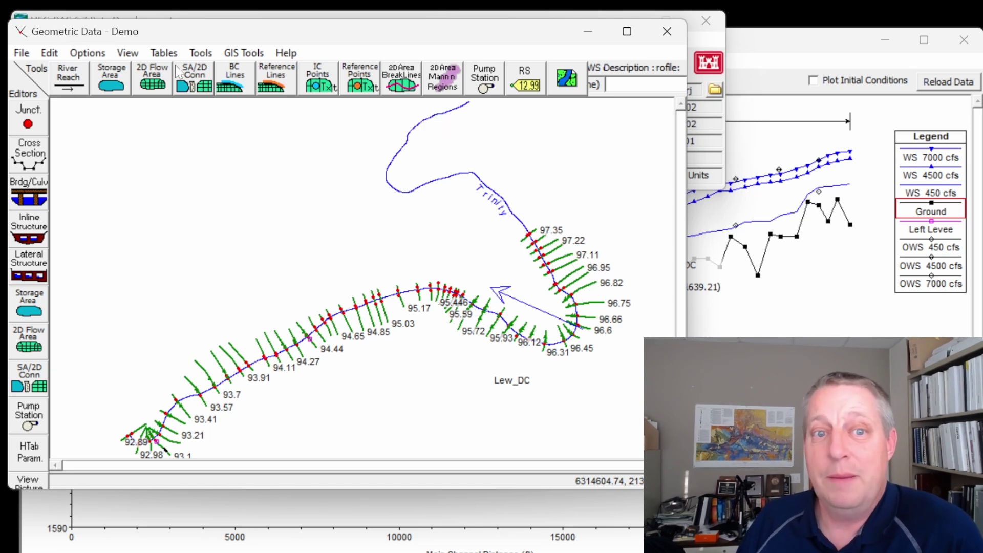
click(200, 53)
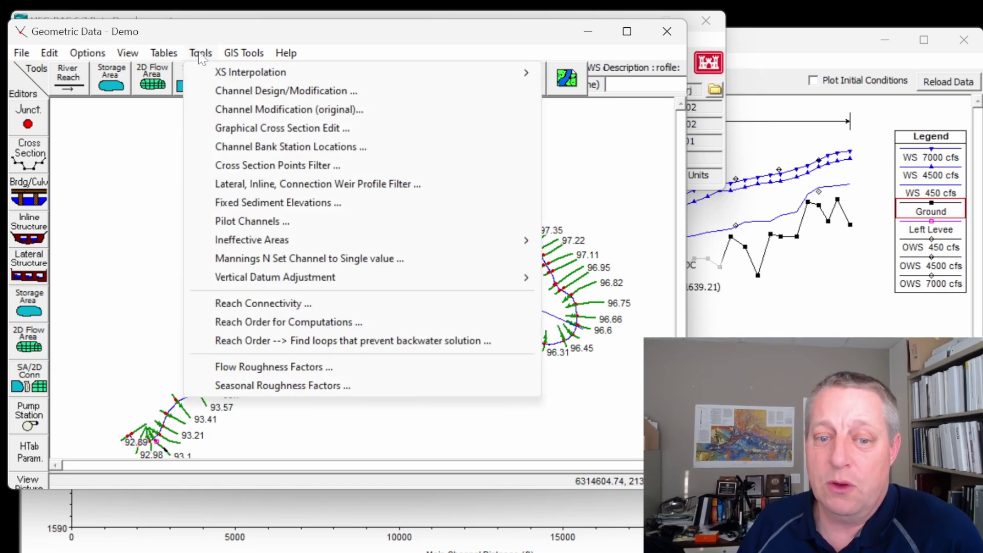
click(233, 373)
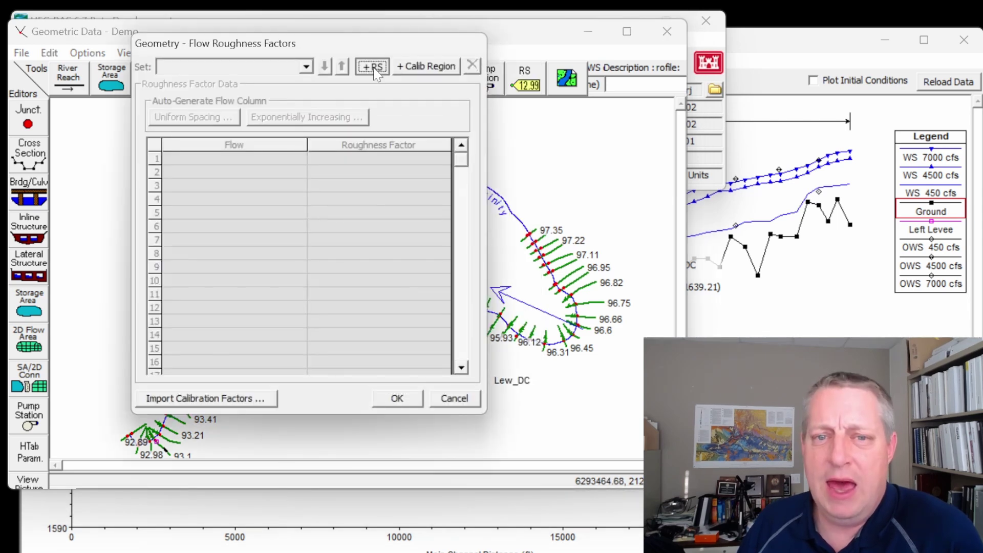
click(373, 66)
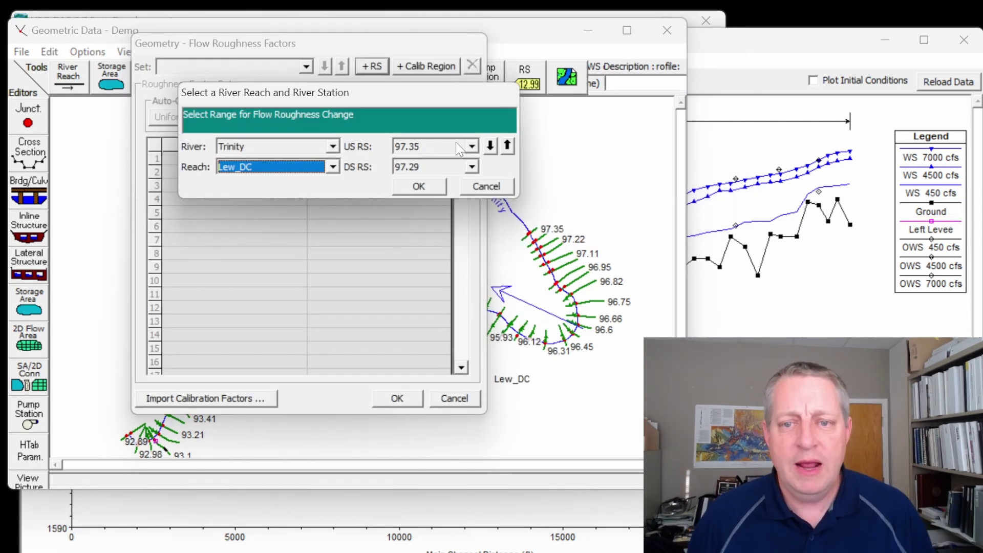
Set the range's upstream station to 96.12 and downstream station to 95.49
click(456, 146)
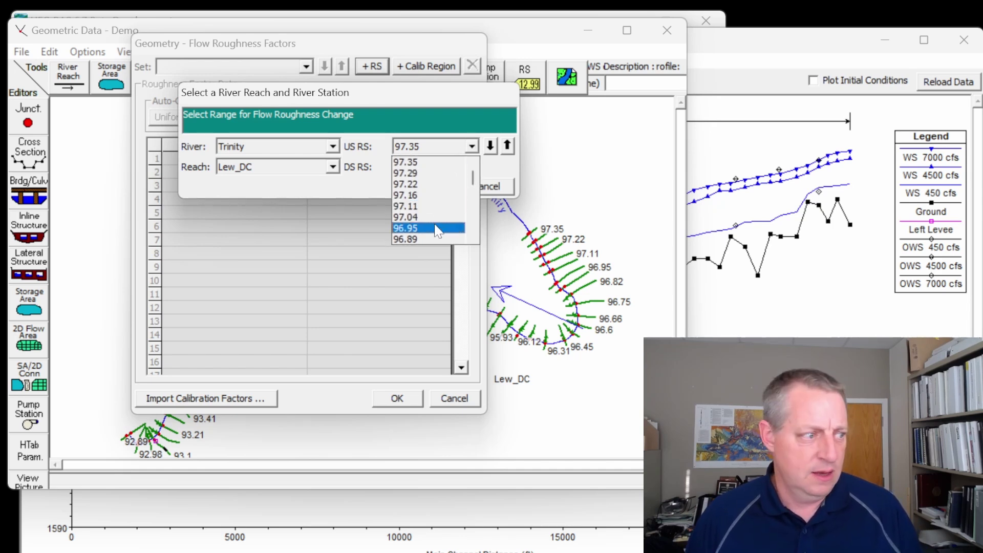
scroll(436, 231, down, 3)
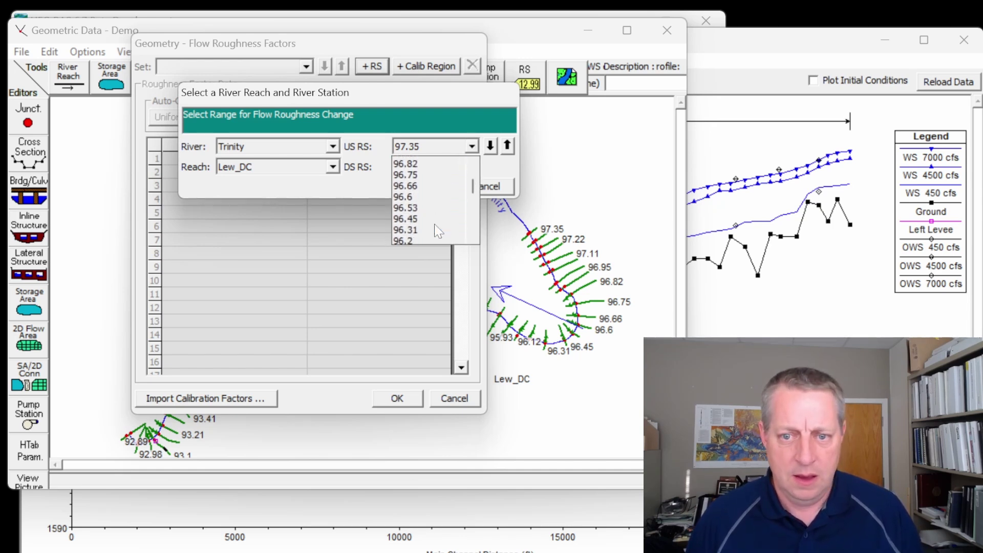
scroll(436, 231, down, 1)
click(433, 238)
click(445, 168)
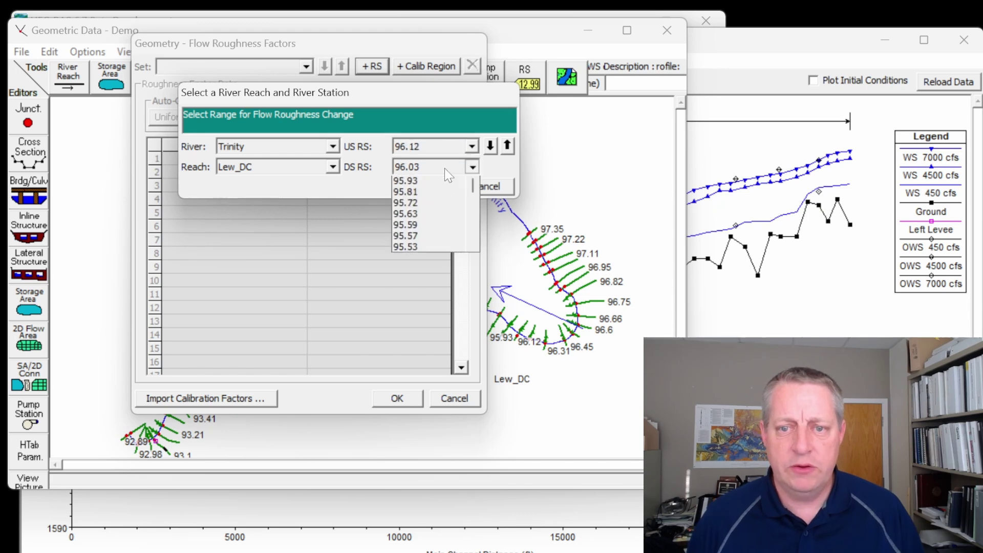
scroll(441, 233, down, 2)
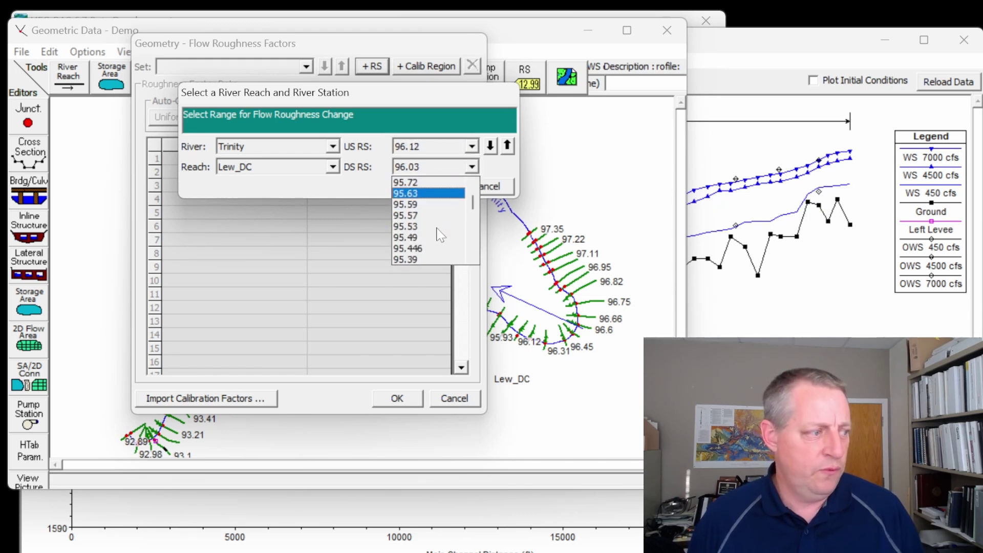
scroll(440, 235, down, 1)
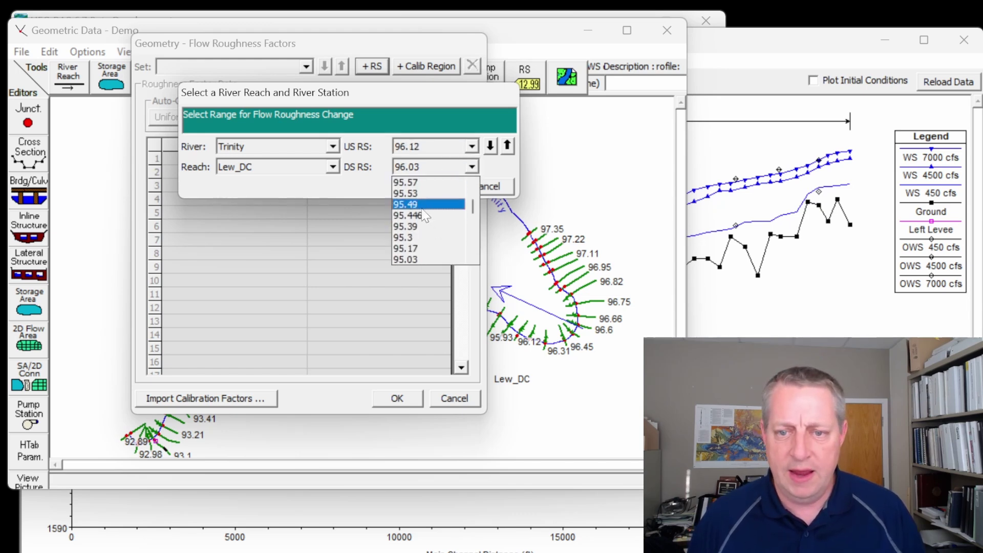
click(435, 205)
click(419, 186)
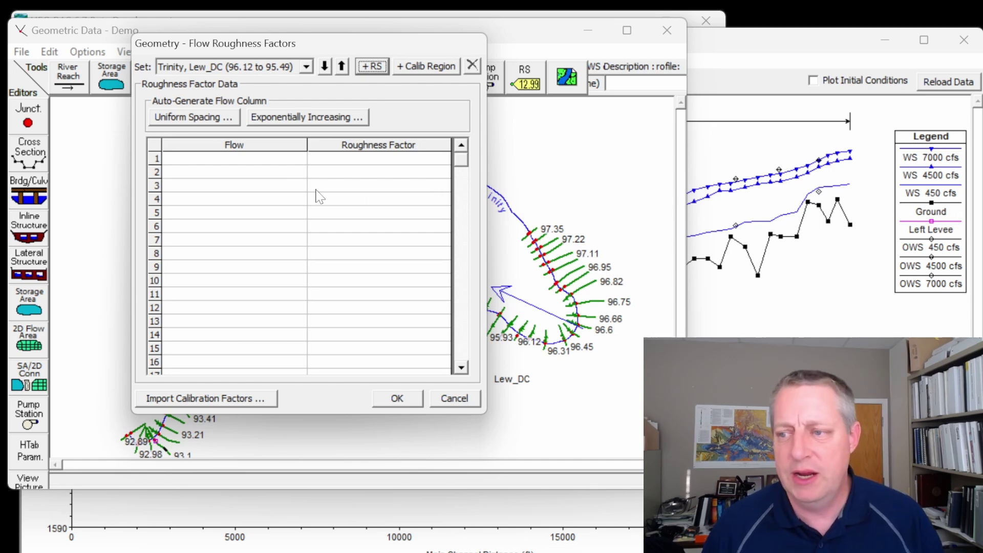
Enter flow–factor pairs 450 cfs→1.2, 4500 cfs→1 and 7000 cfs→1, then accept the table
click(276, 175)
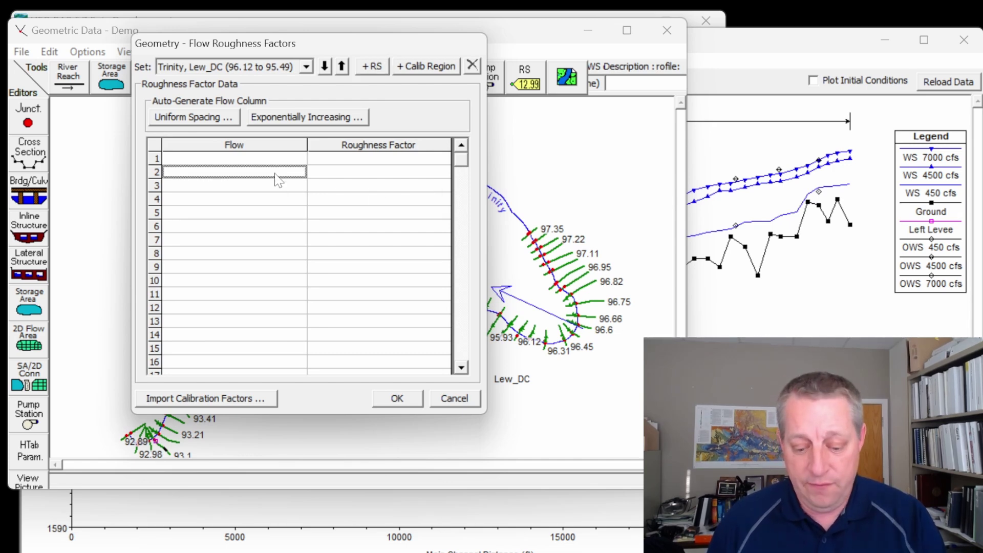
text(4500)
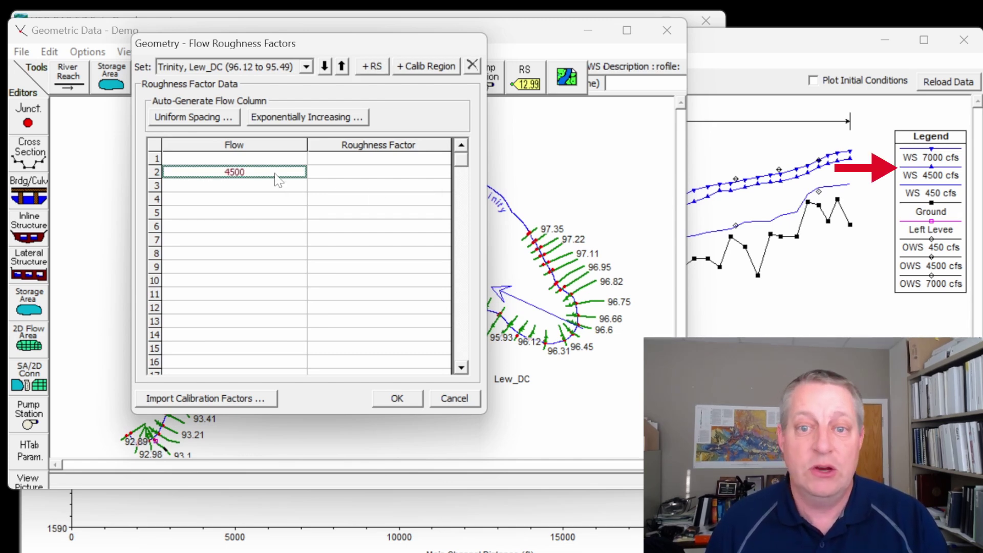
click(347, 172)
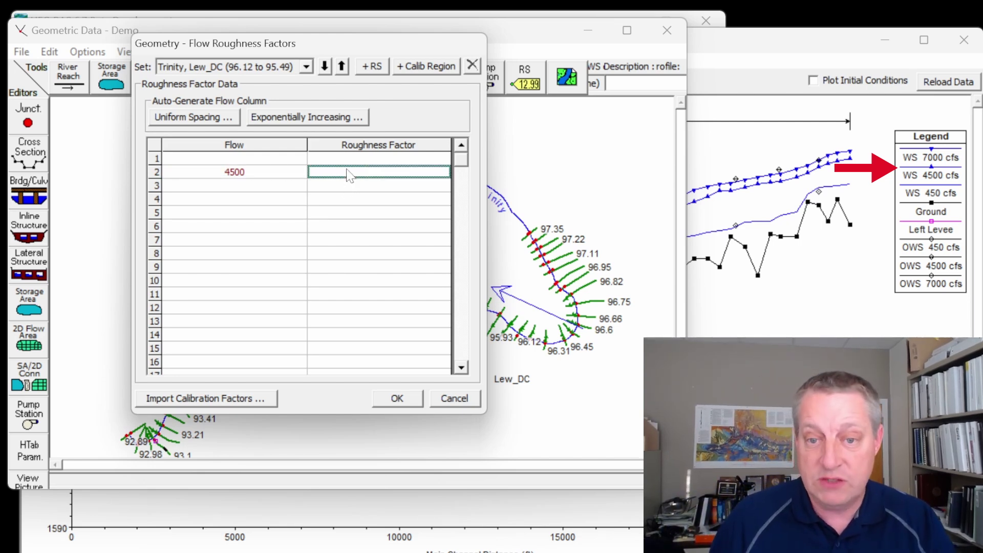
text(1)
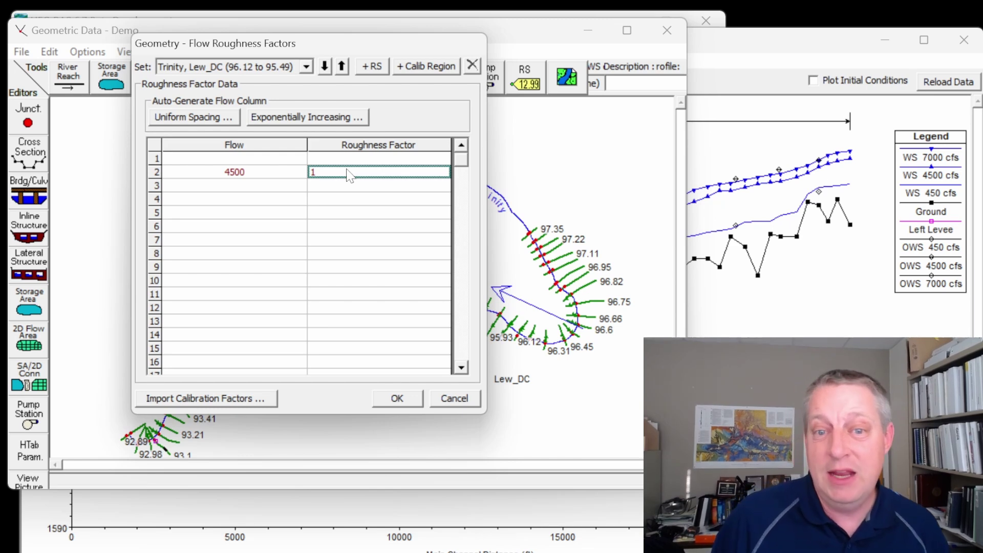
click(272, 191)
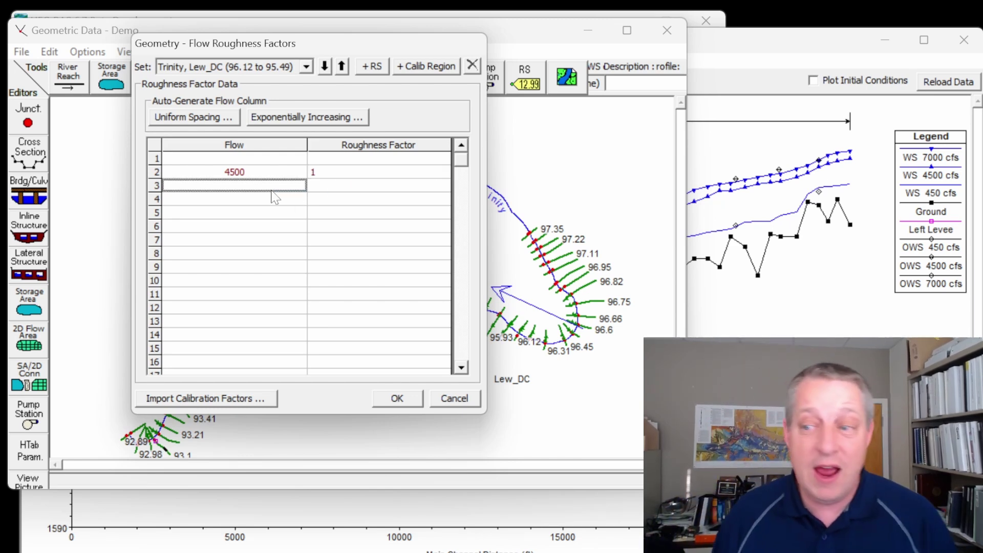
text(700)
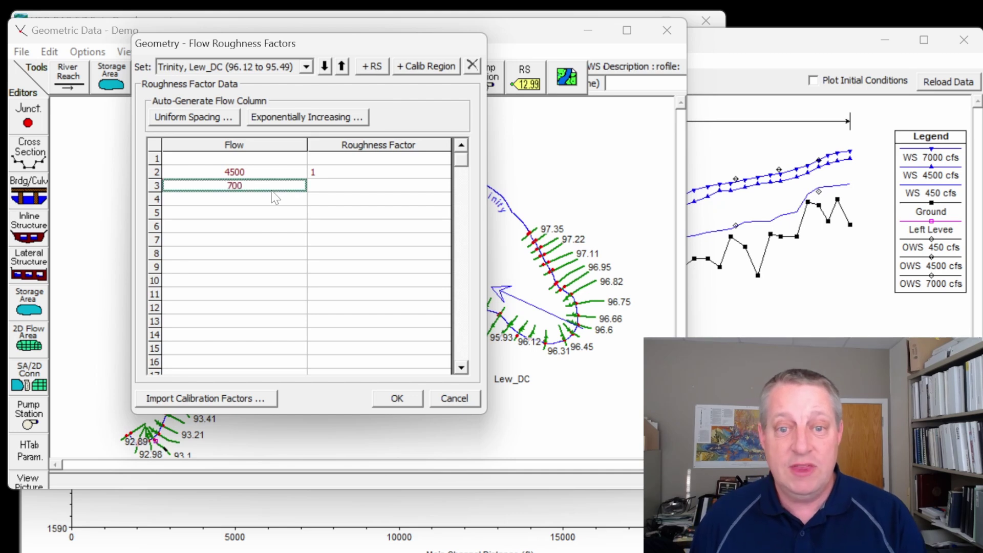
text(0)
click(314, 188)
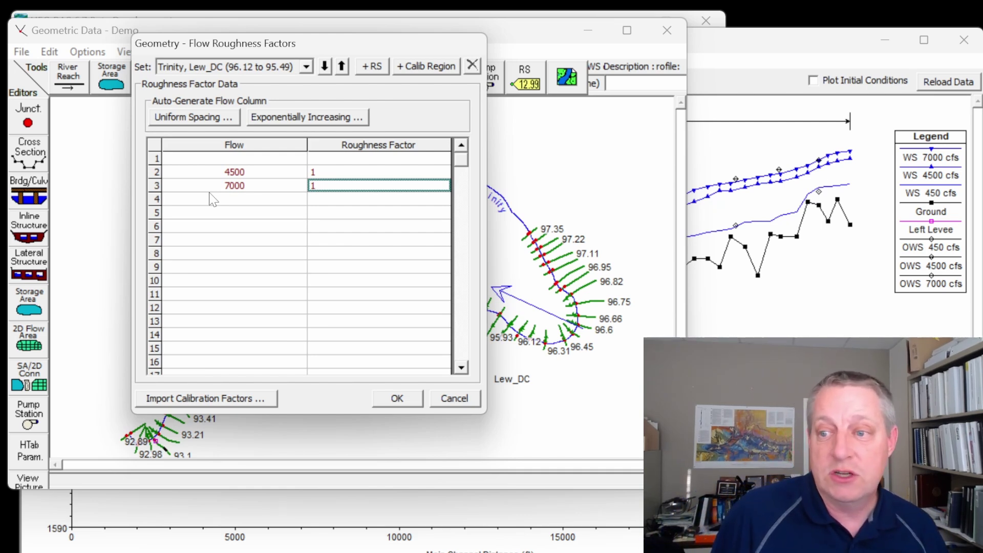
click(259, 159)
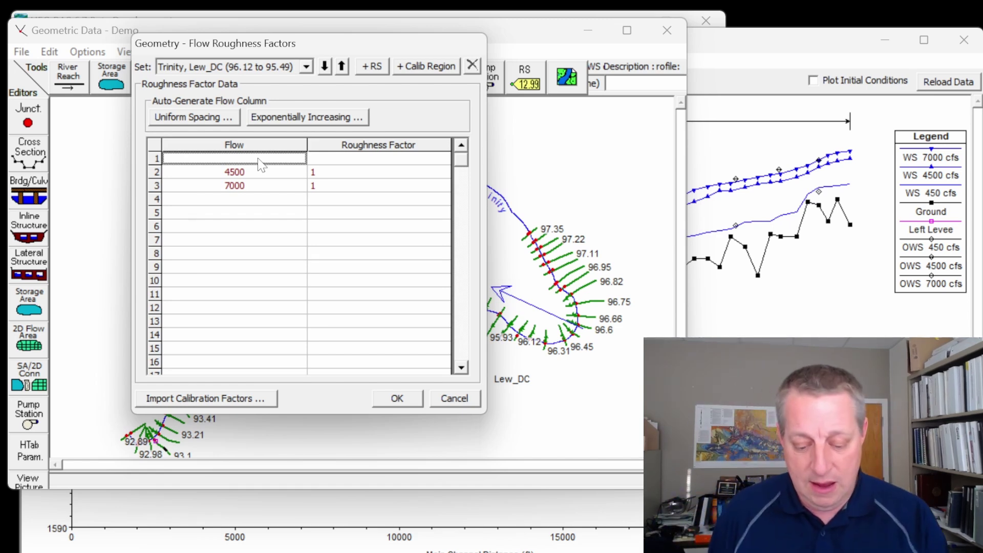
text(450)
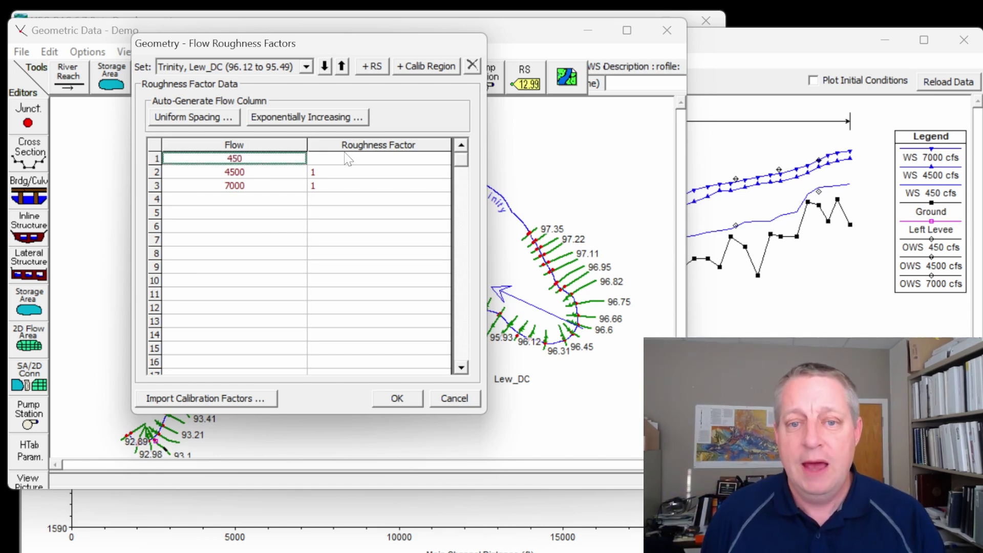
click(348, 160)
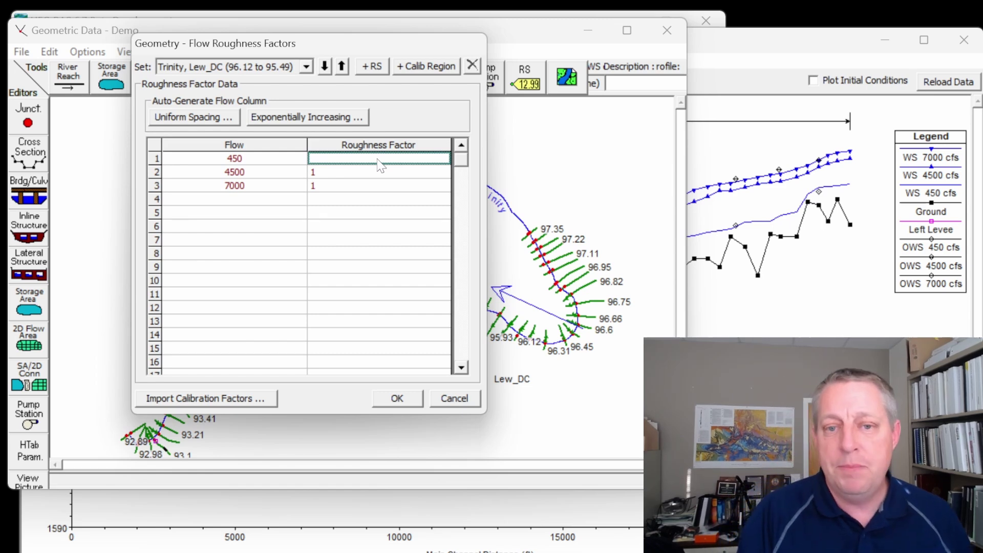
text(1.2)
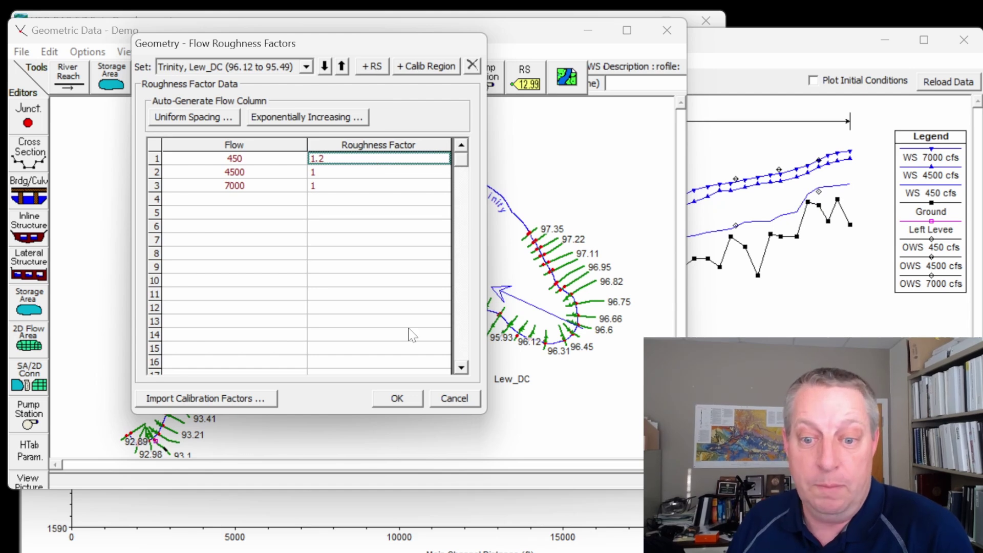
click(413, 406)
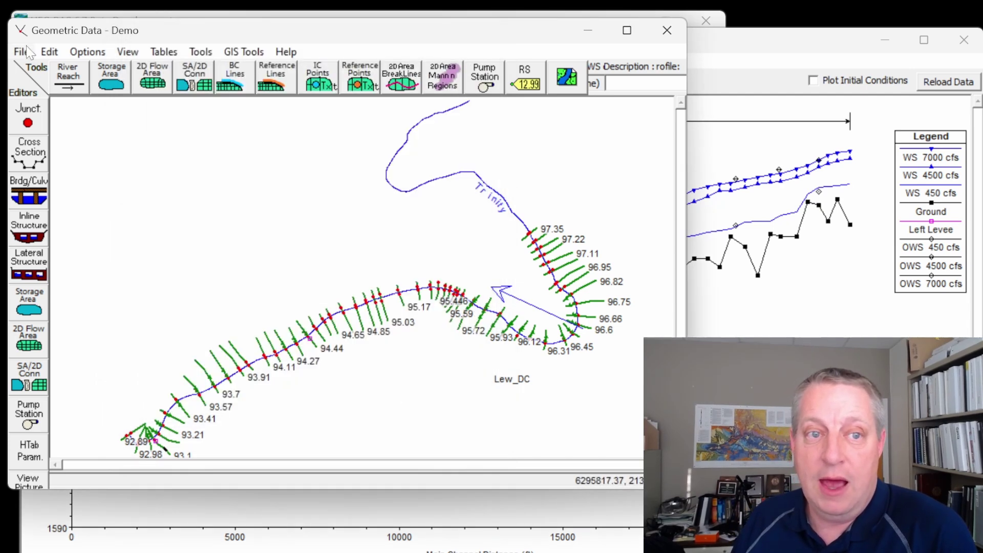
Save the geometry data and start the Demo plan's steady flow computation
click(21, 51)
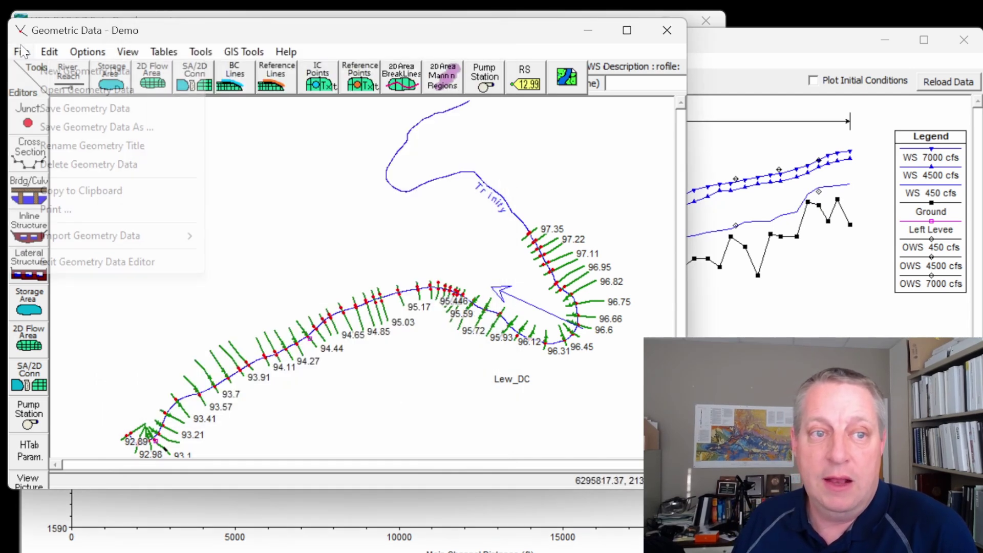
click(44, 109)
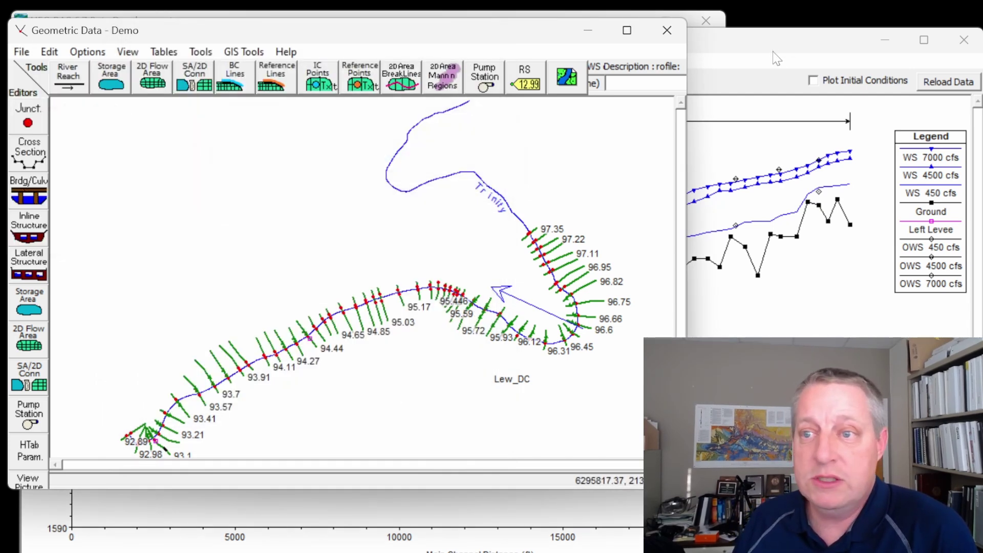
click(548, 13)
click(236, 62)
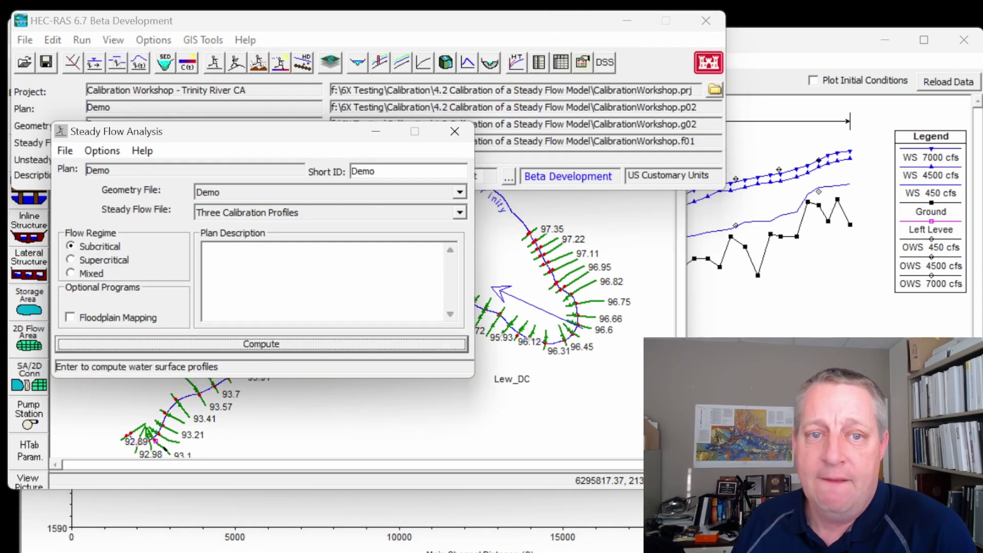
click(310, 343)
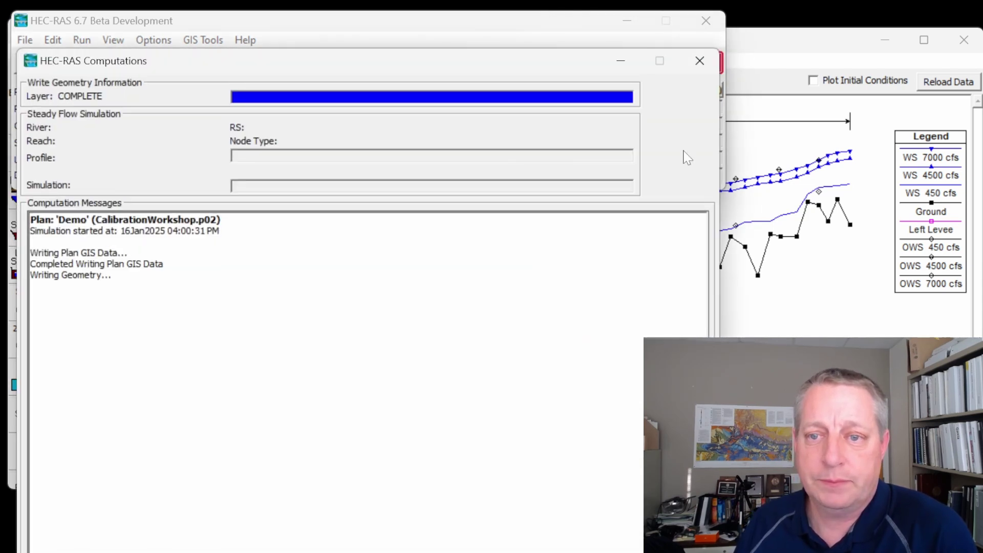
Zoom the Profile Plot into the 14,000–16,000 ft stretch to compare rerun water surfaces with high-water marks
click(760, 41)
right_click(610, 203)
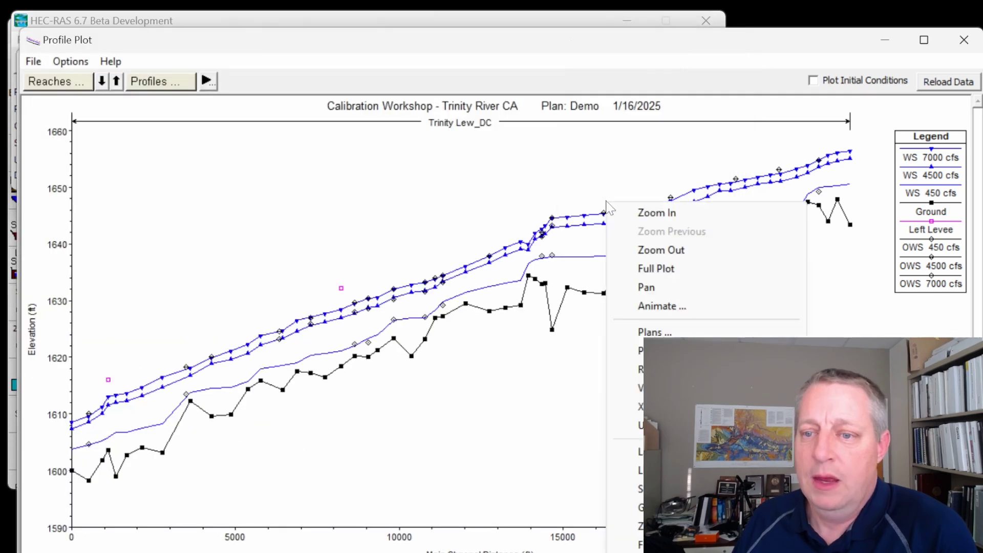
click(640, 214)
drag(523, 205, 610, 366)
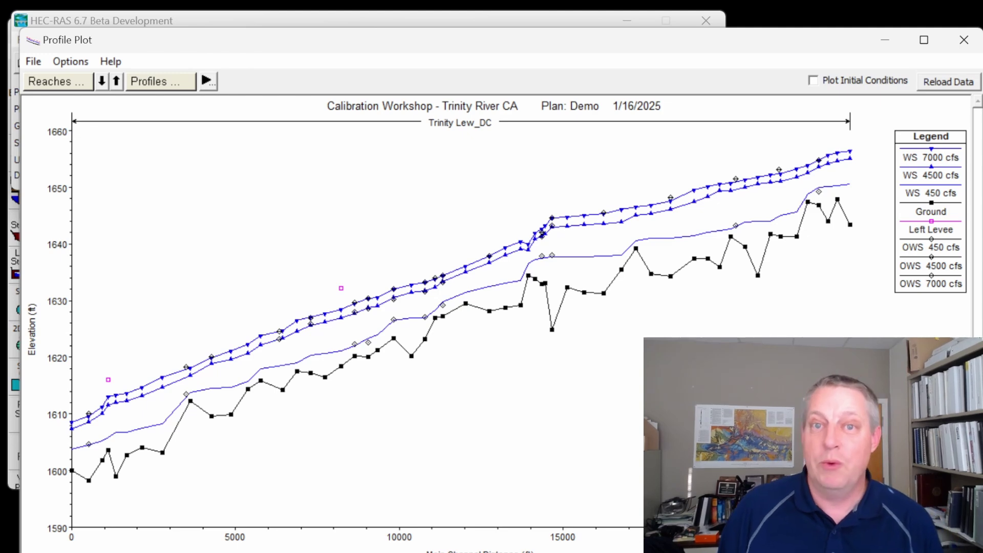
scroll(242, 377, up, 1)
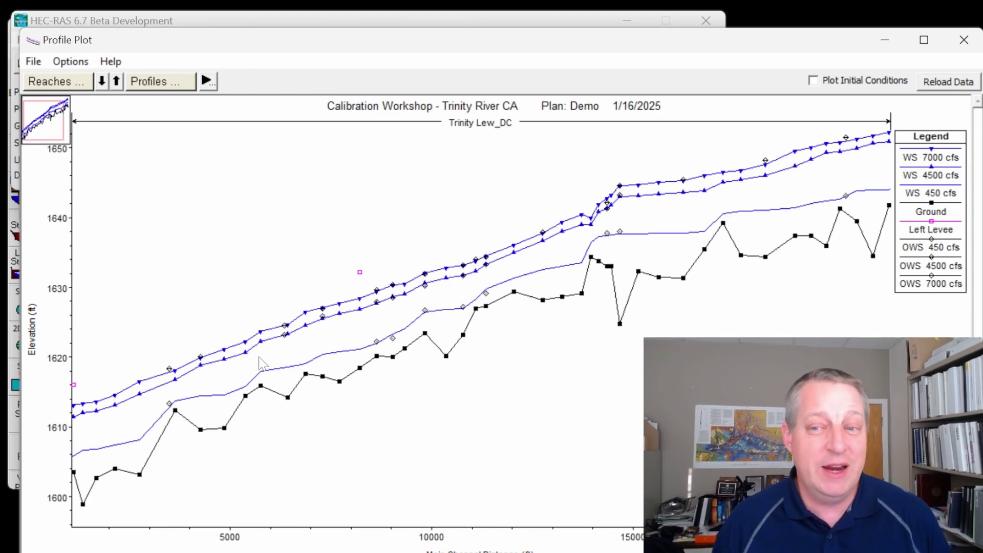